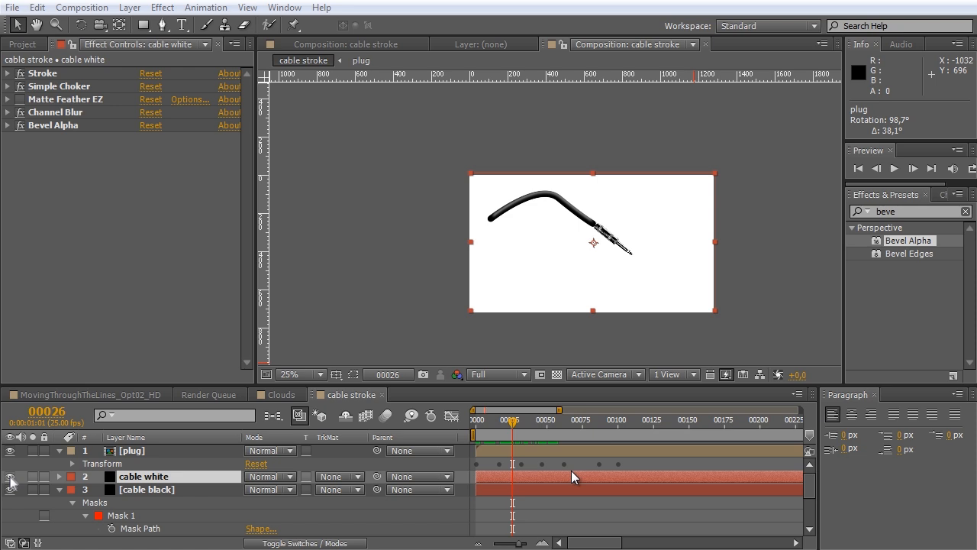
Step: Import silhouette.JPG into the project, create a new composition from it and enlarge the composition view
click(165, 290)
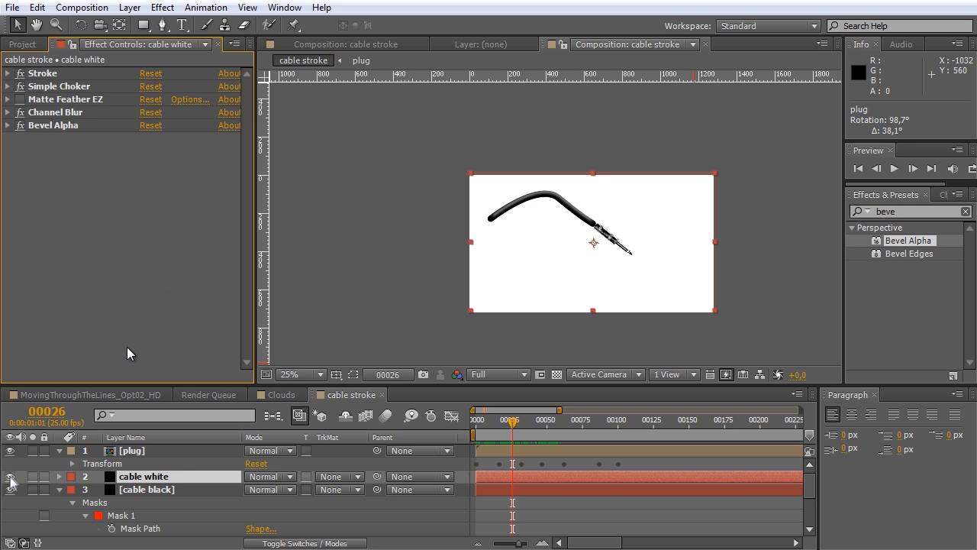
click(22, 43)
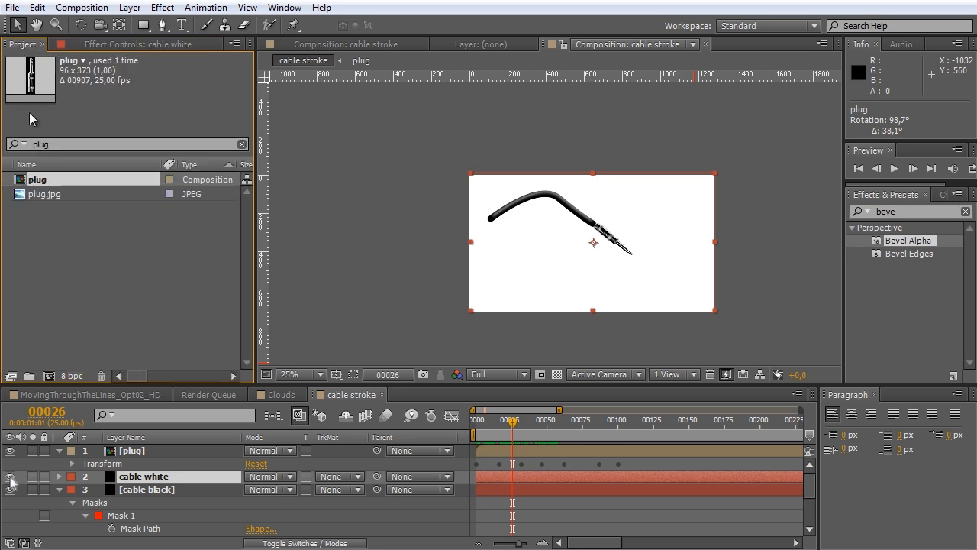
double_click(134, 351)
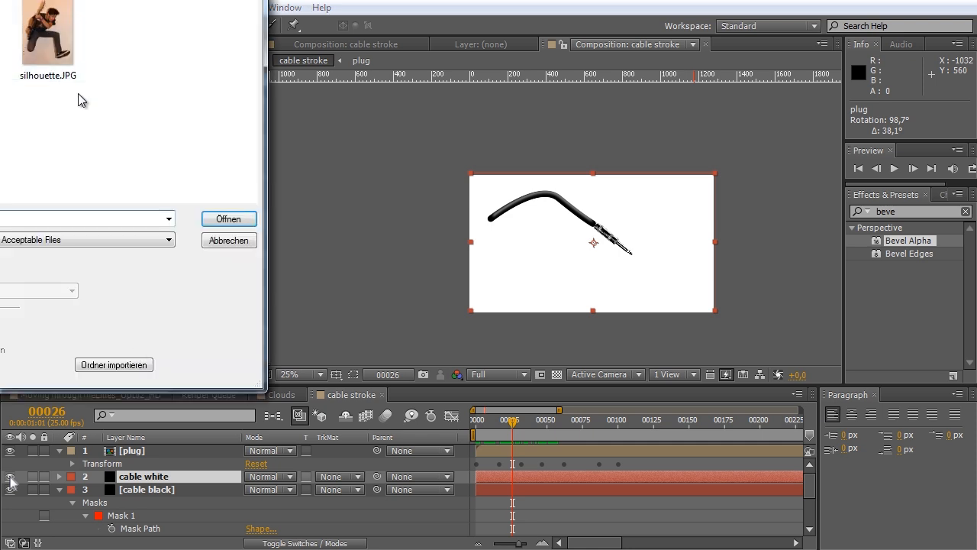
click(48, 52)
click(229, 217)
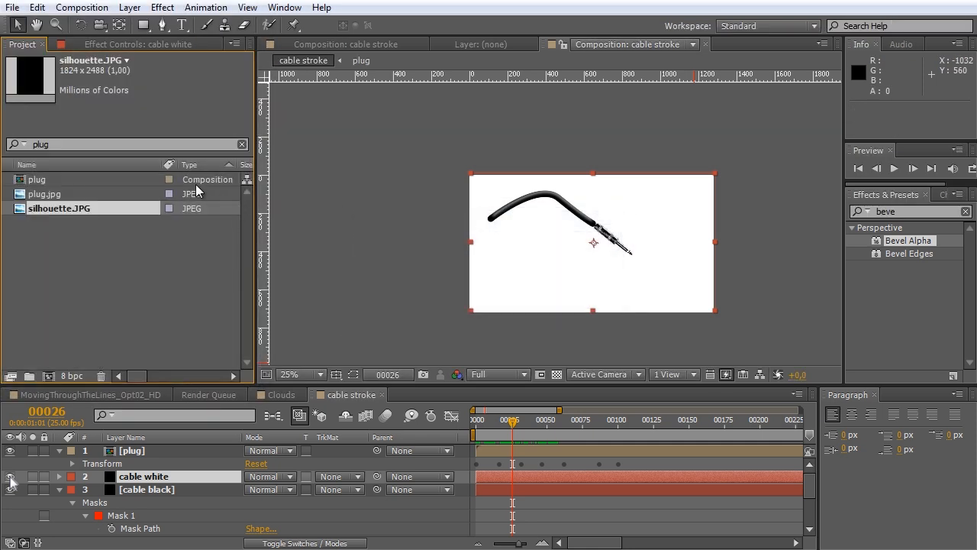
drag(83, 209, 48, 379)
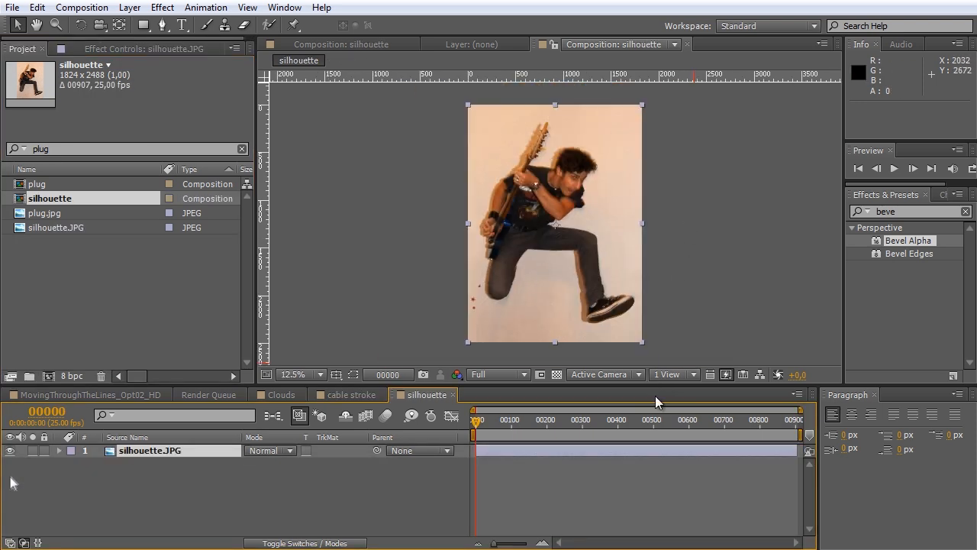
drag(653, 386, 653, 434)
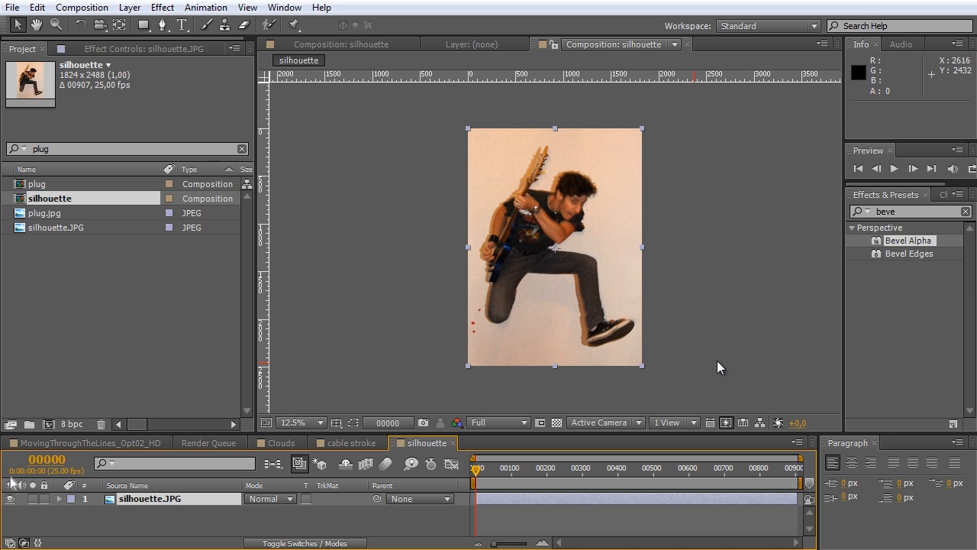
key(period)
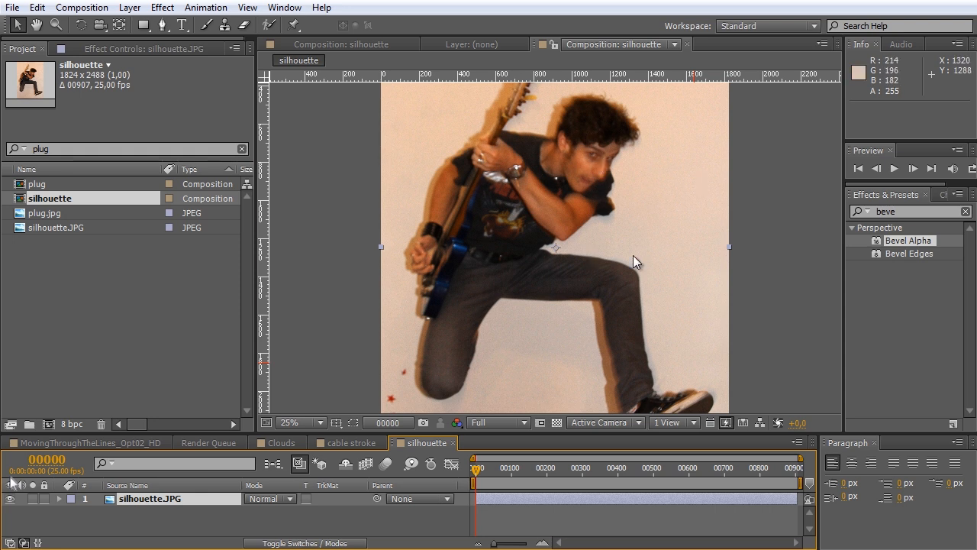
key(comma)
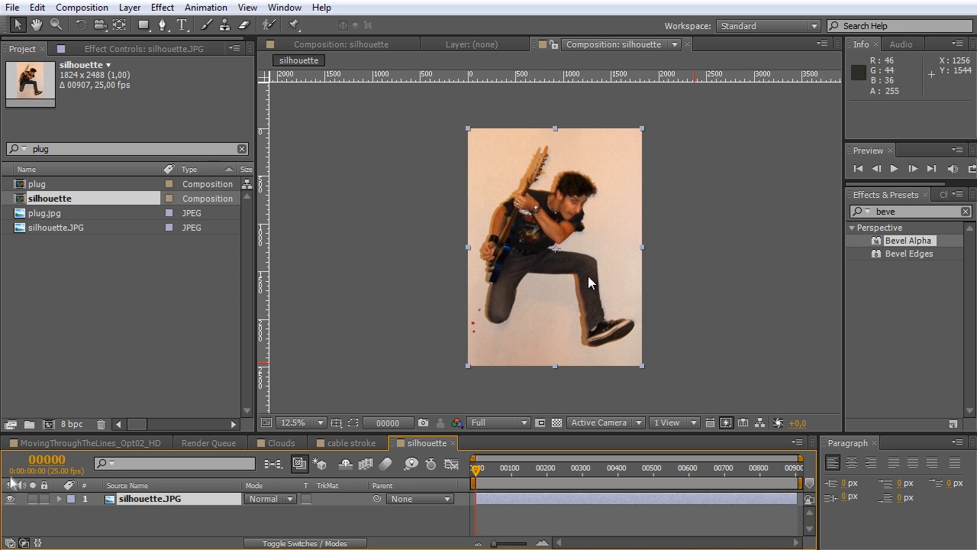
key(period)
key(comma)
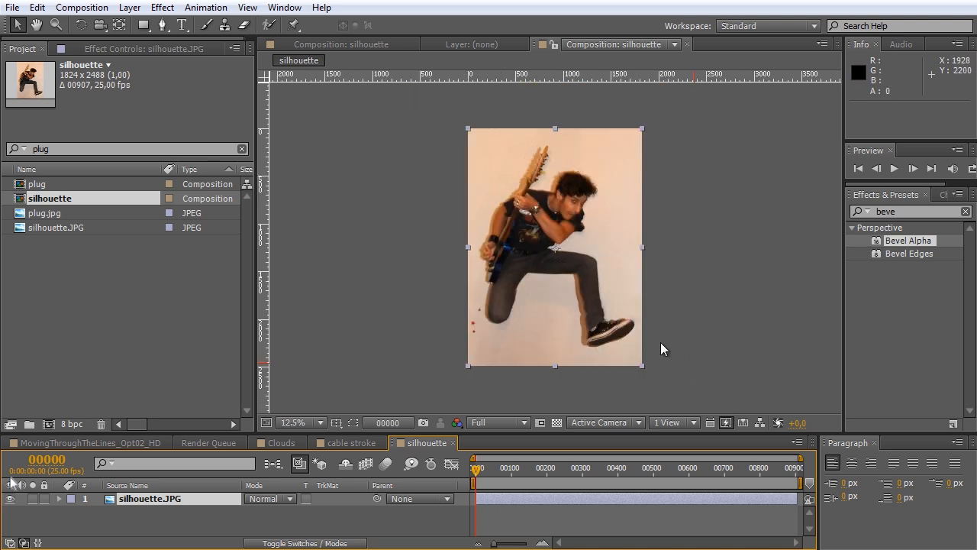
key(period)
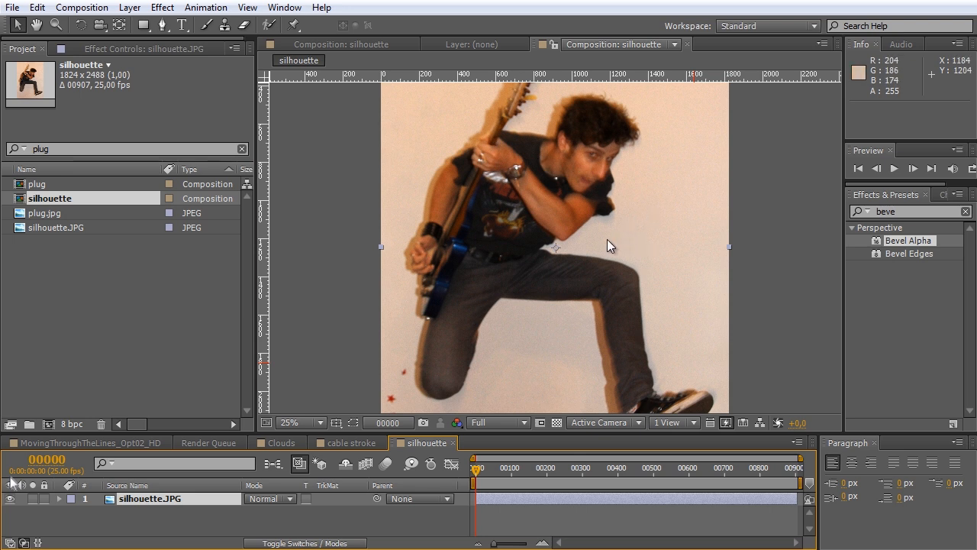
key(comma)
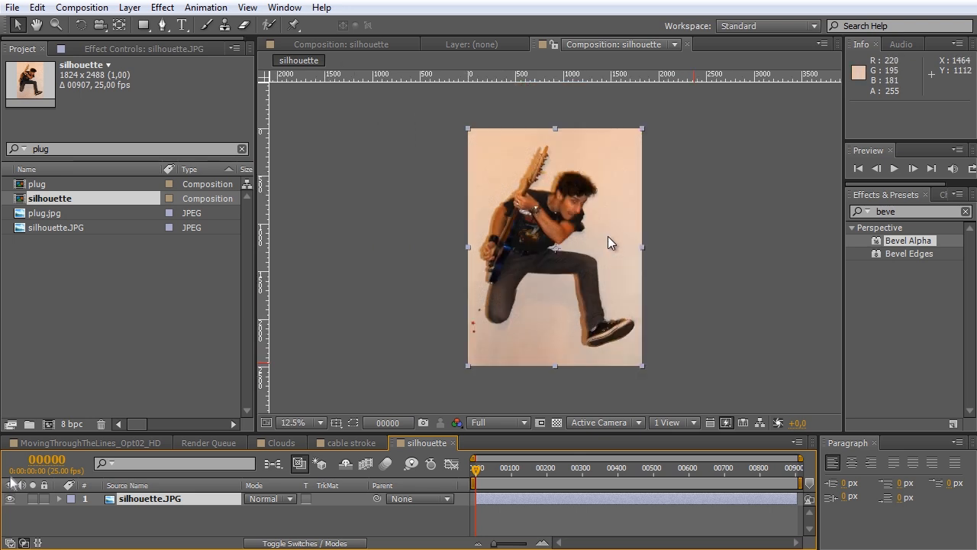
click(674, 306)
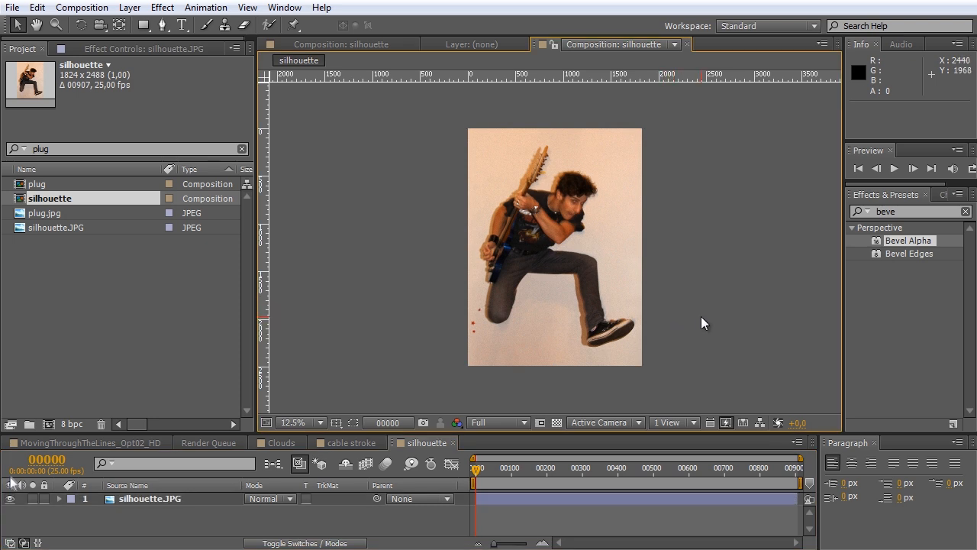
Step: Apply Brightness & Contrast to the silhouette.JPG layer with brightness 15 and contrast 60
key(ctrl+5)
text(contras)
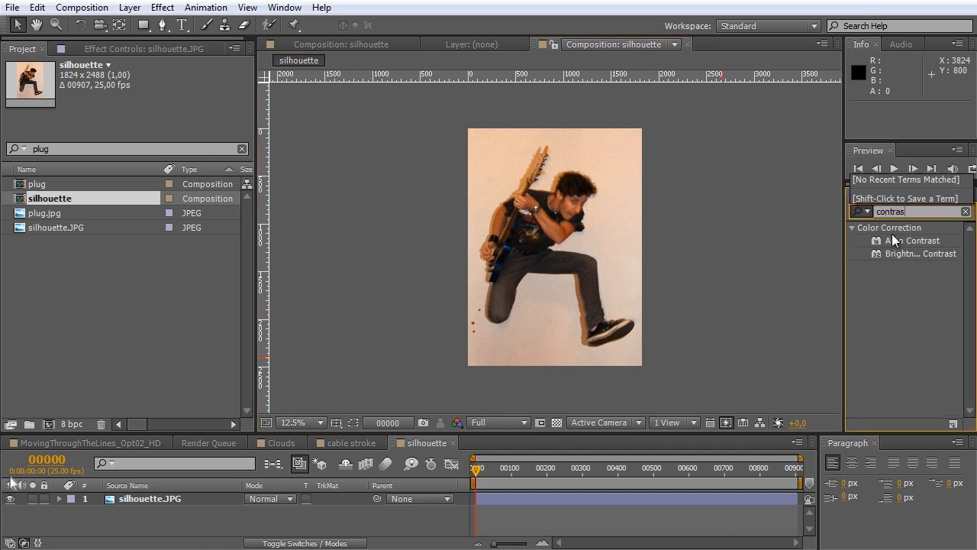
drag(912, 253, 513, 290)
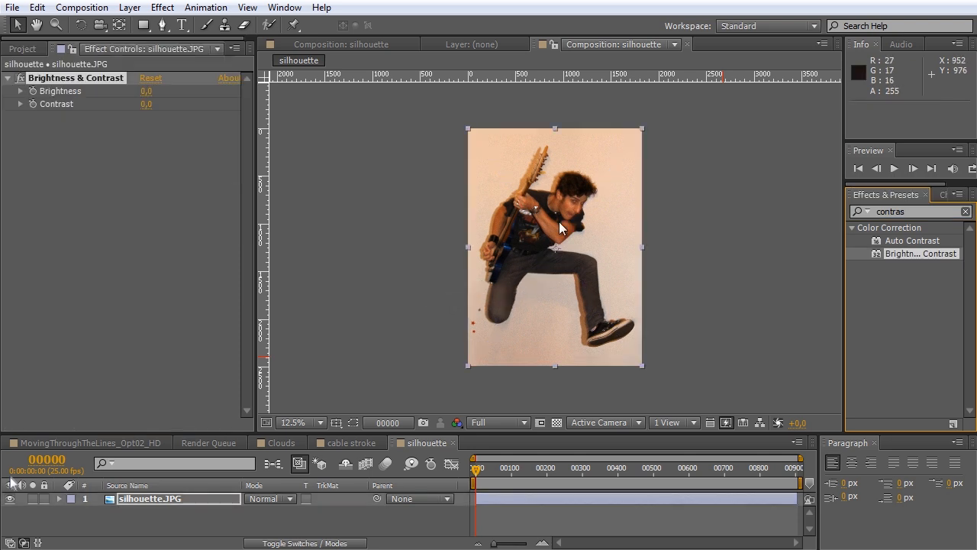
drag(145, 92, 167, 92)
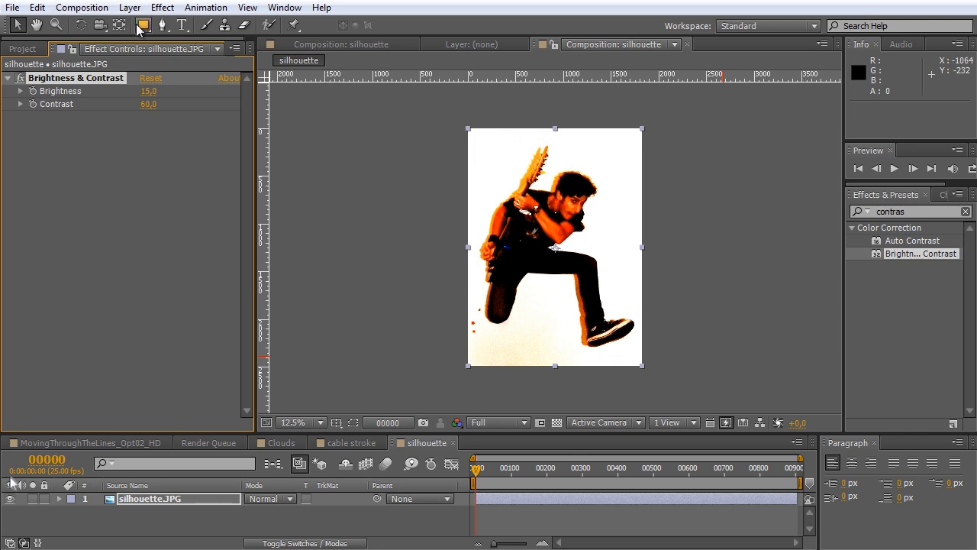
Step: Draw a closed mask of 25 points loosely around the jumping guitarist and his guitar with the Pen tool
click(162, 25)
scroll(519, 140, up, 3)
drag(519, 141, 728, 461)
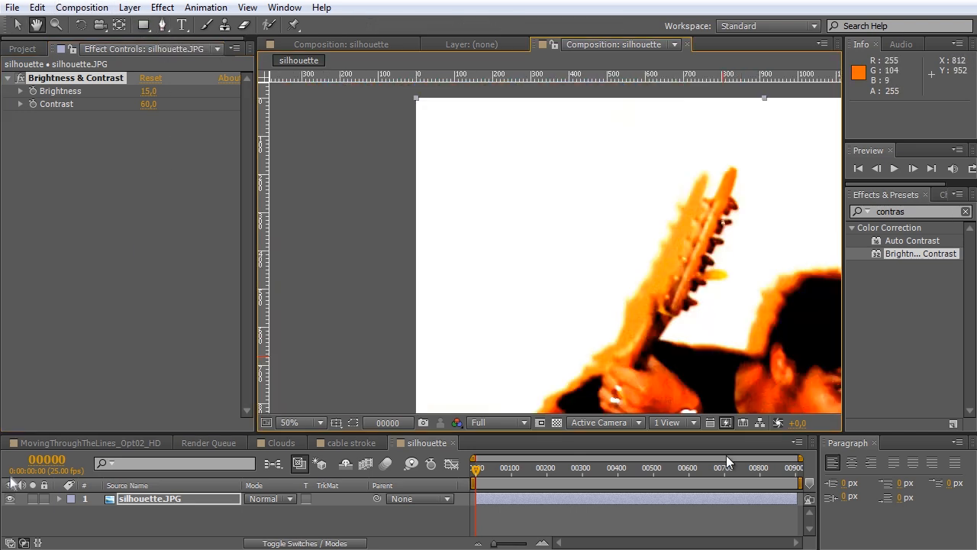
drag(757, 227, 756, 207)
drag(741, 147, 732, 146)
drag(639, 219, 621, 253)
drag(565, 317, 553, 341)
drag(555, 342, 580, 157)
drag(472, 354, 474, 375)
drag(456, 234, 467, 254)
drag(495, 326, 495, 350)
click(493, 387)
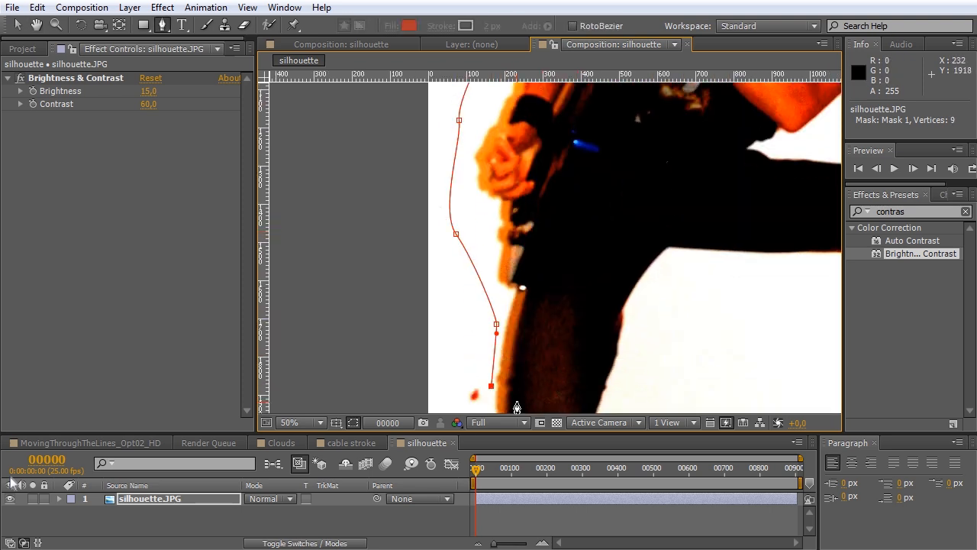
drag(516, 405, 560, 163)
drag(532, 203, 556, 221)
drag(663, 241, 672, 227)
drag(703, 123, 597, 364)
drag(624, 290, 648, 281)
drag(652, 387, 683, 388)
drag(826, 344, 828, 340)
drag(814, 185, 639, 194)
drag(670, 255, 668, 230)
drag(600, 190, 590, 368)
drag(561, 263, 559, 255)
drag(515, 168, 504, 168)
drag(633, 122, 617, 276)
click(602, 168)
drag(465, 124, 451, 139)
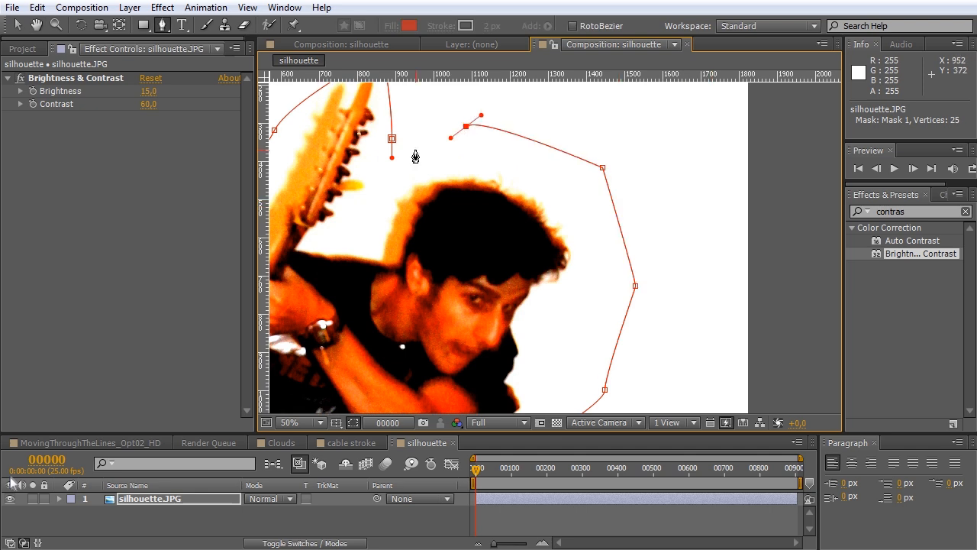
click(392, 140)
scroll(504, 290, down, 1)
drag(507, 310, 582, 203)
scroll(583, 206, down, 1)
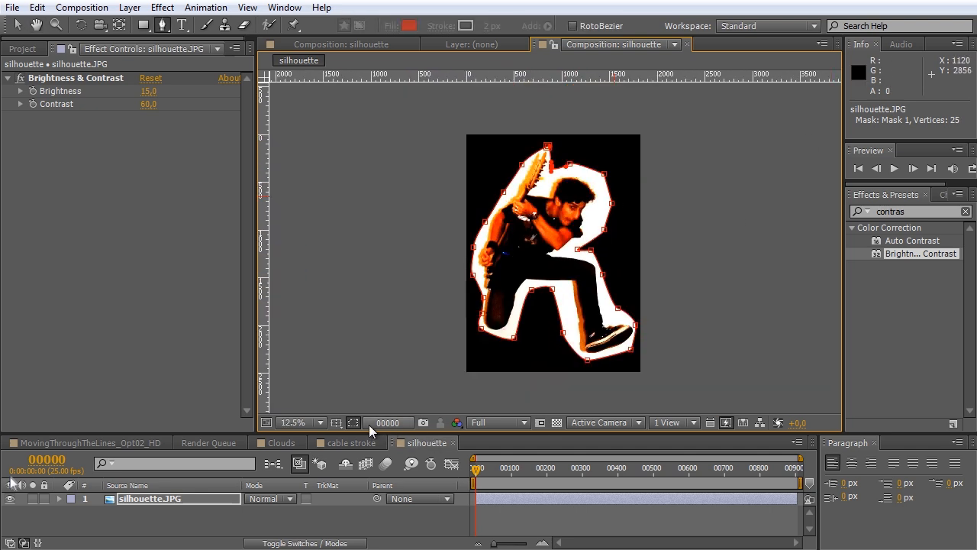
Step: Apply the Tint effect to the silhouette.JPG layer and order it above Brightness & Contrast
click(937, 210)
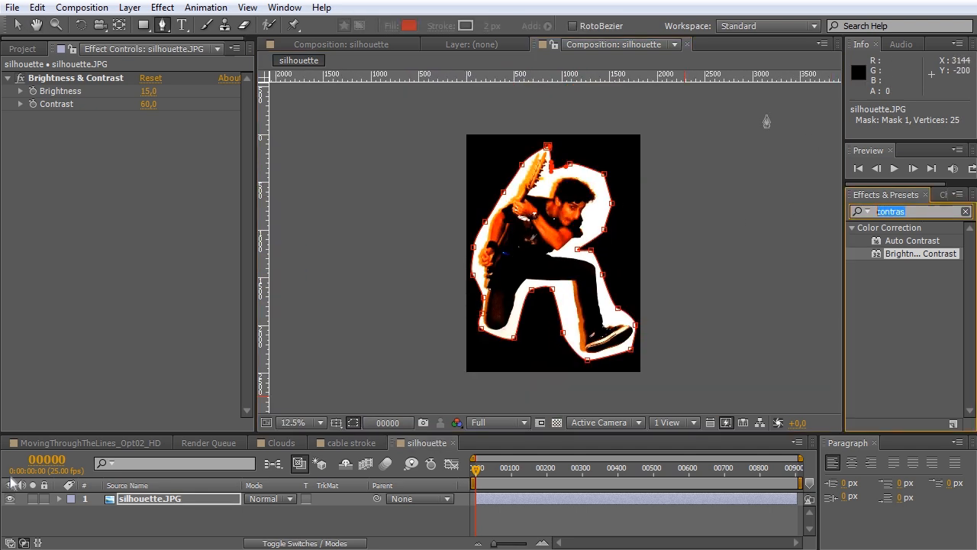
text(tint)
drag(892, 240, 111, 172)
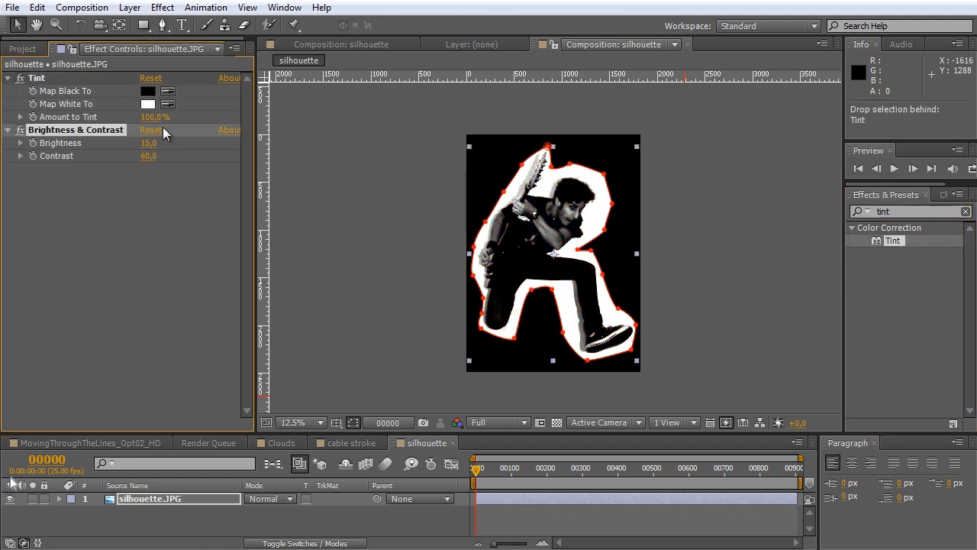
drag(163, 126, 82, 171)
Step: Set the layer's brightness to -22 and contrast to 82, then deselect the layer
drag(148, 142, 164, 154)
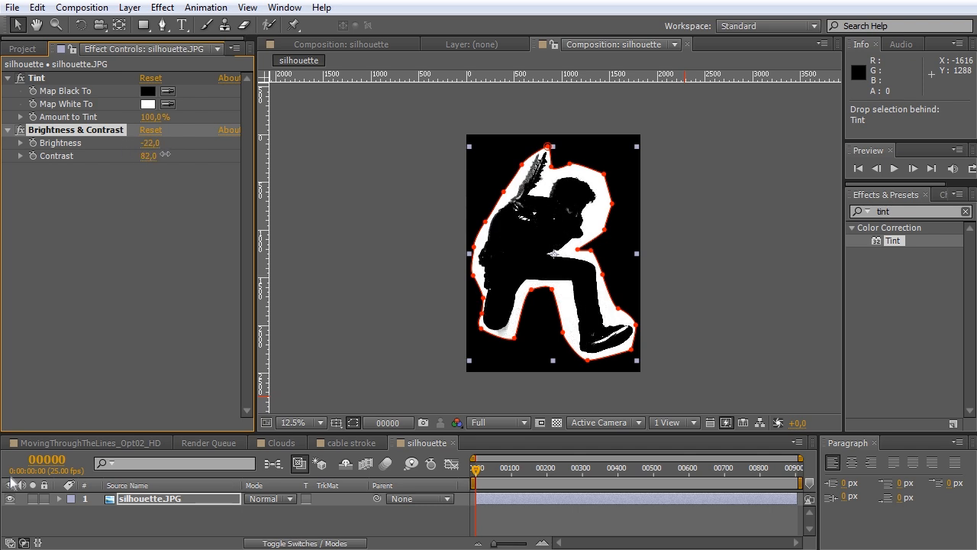
click(203, 319)
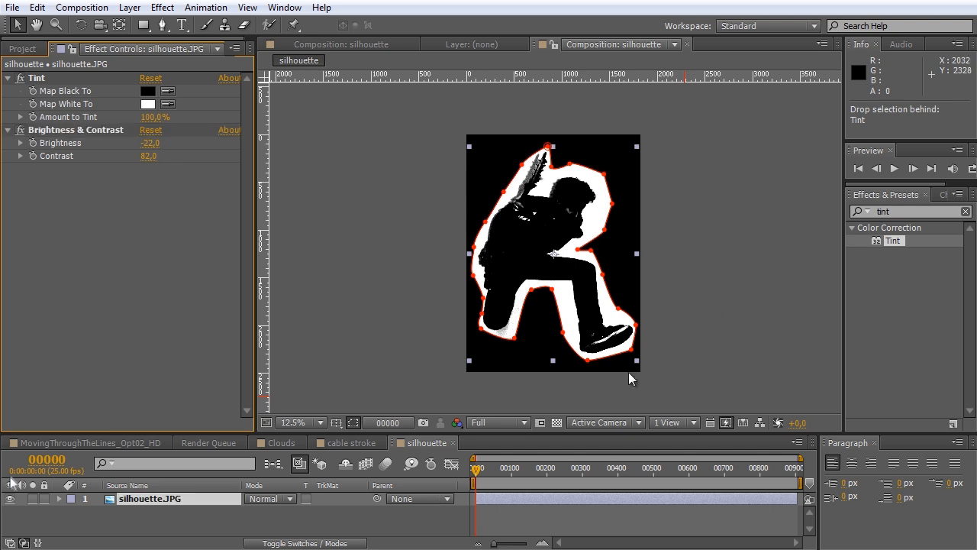
key(F2)
key(period)
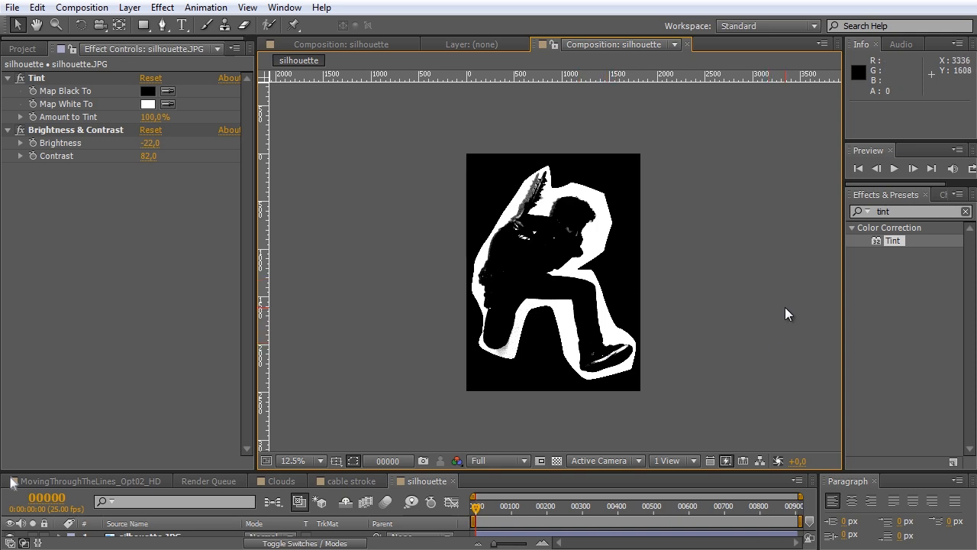
drag(267, 470, 267, 440)
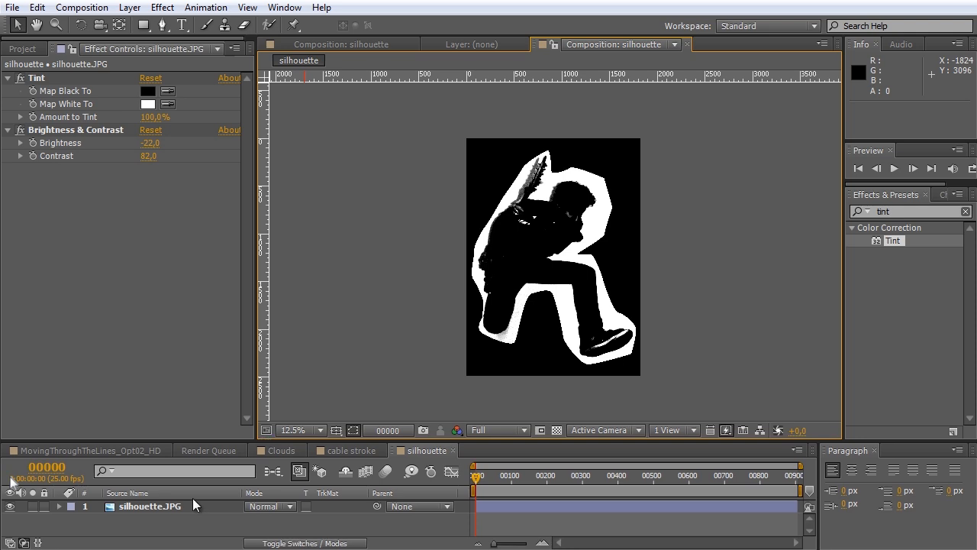
Step: Open Auto-trace for the silhouette.JPG layer, keeping the Luminance channel and the preview enabled
click(135, 508)
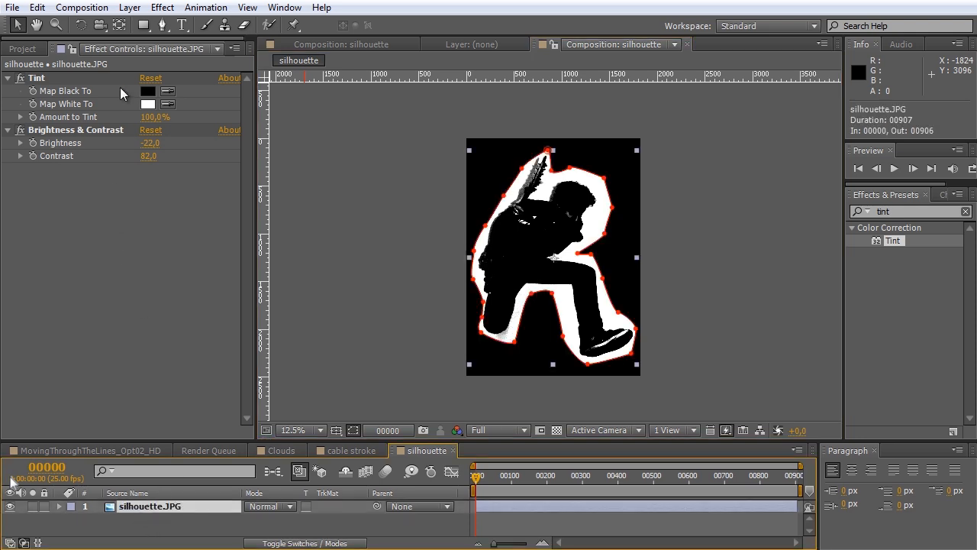
click(131, 9)
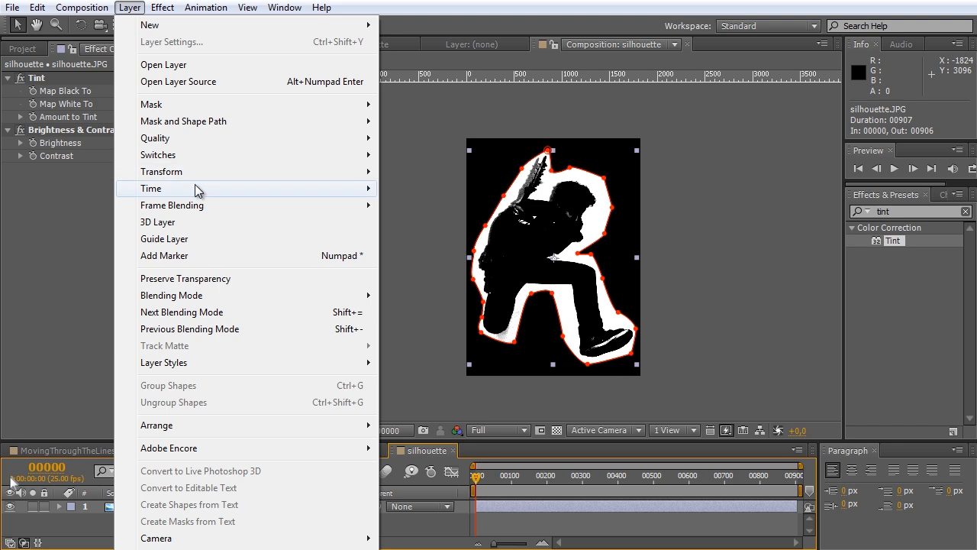
click(183, 548)
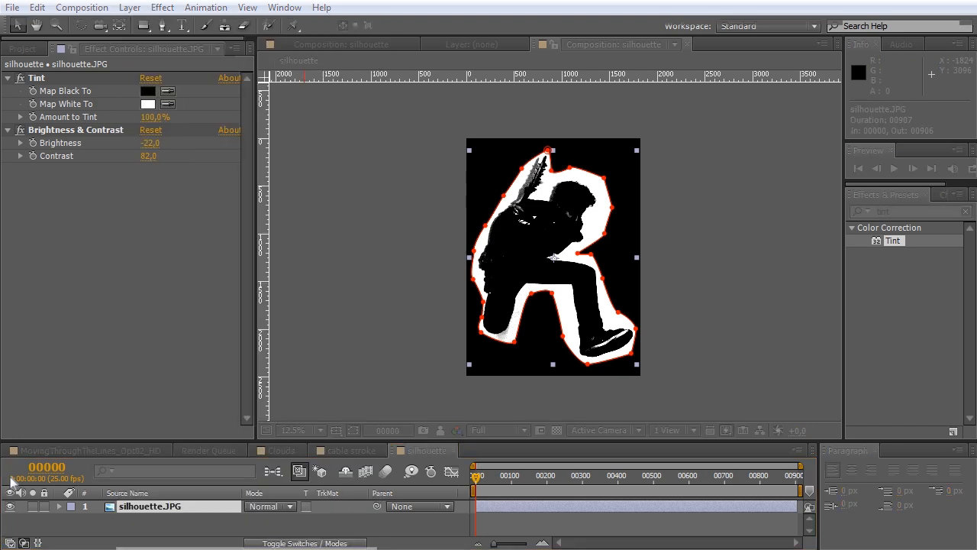
mouse_move(63, 36)
mouse_down()
mouse_move(300, 51)
mouse_move(272, 50)
mouse_up()
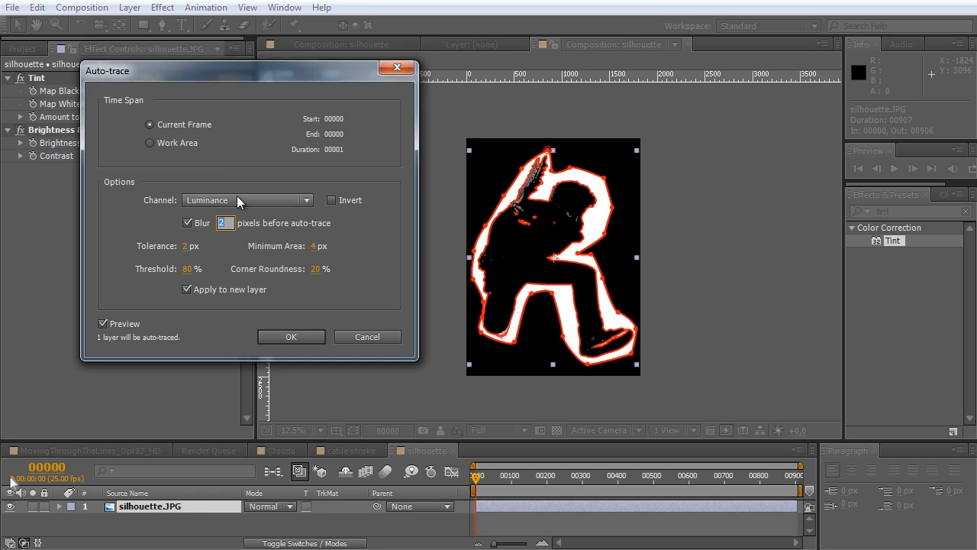
click(312, 200)
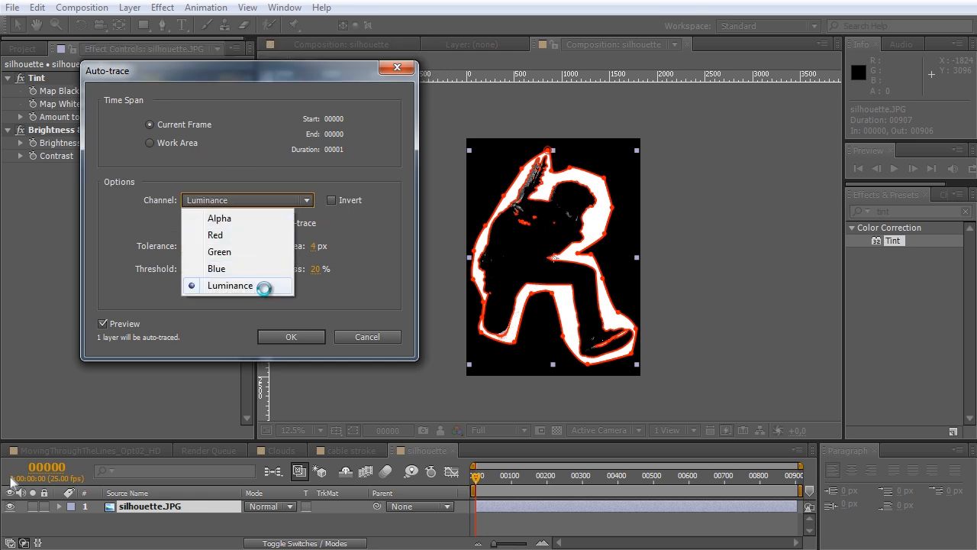
click(569, 291)
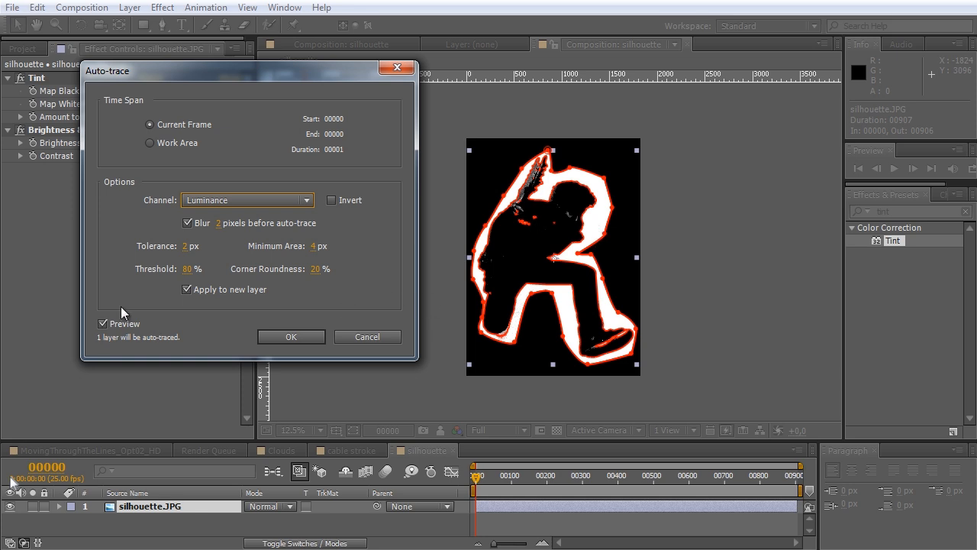
click(103, 323)
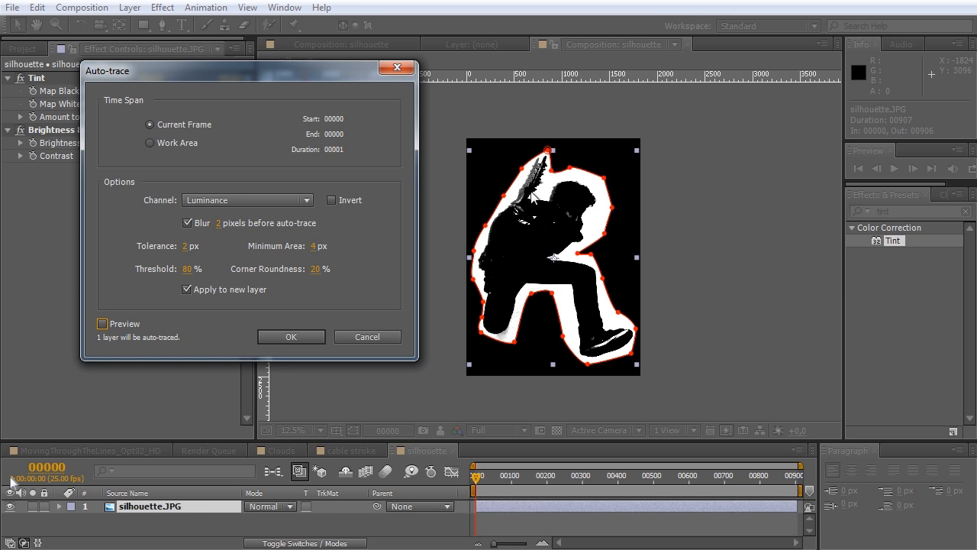
click(102, 324)
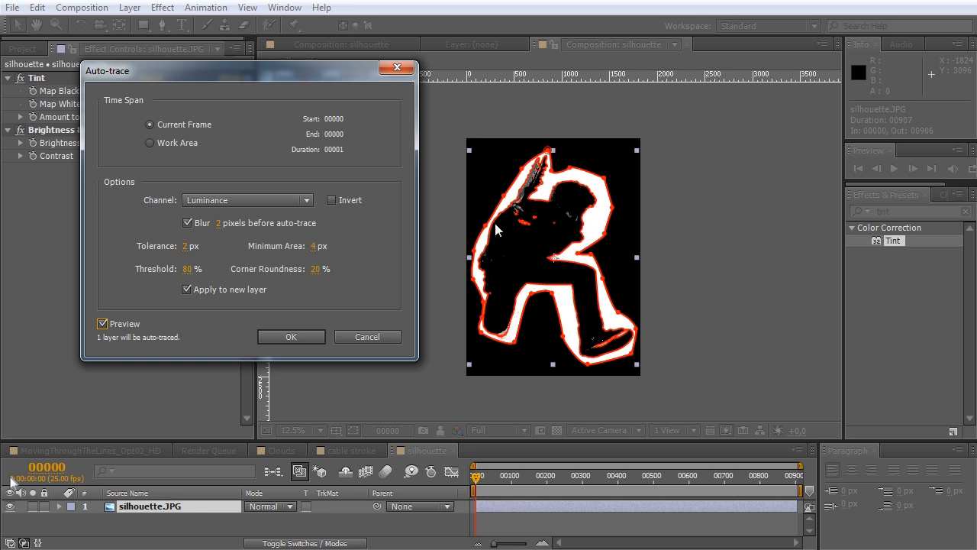
Step: Toggle the Auto-trace blur off and on again, and raise the tolerance to 53 px
click(187, 224)
click(187, 224)
drag(186, 246, 209, 253)
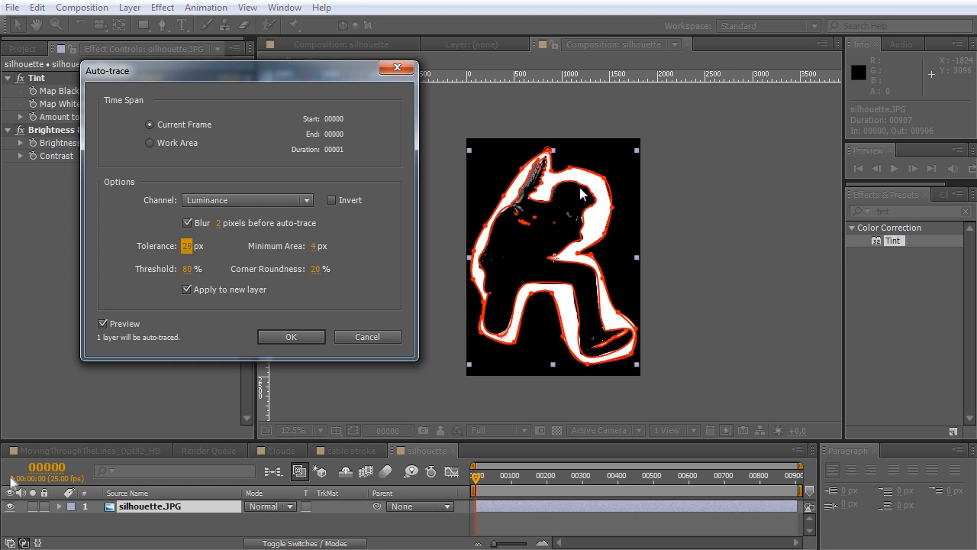
drag(191, 246, 206, 248)
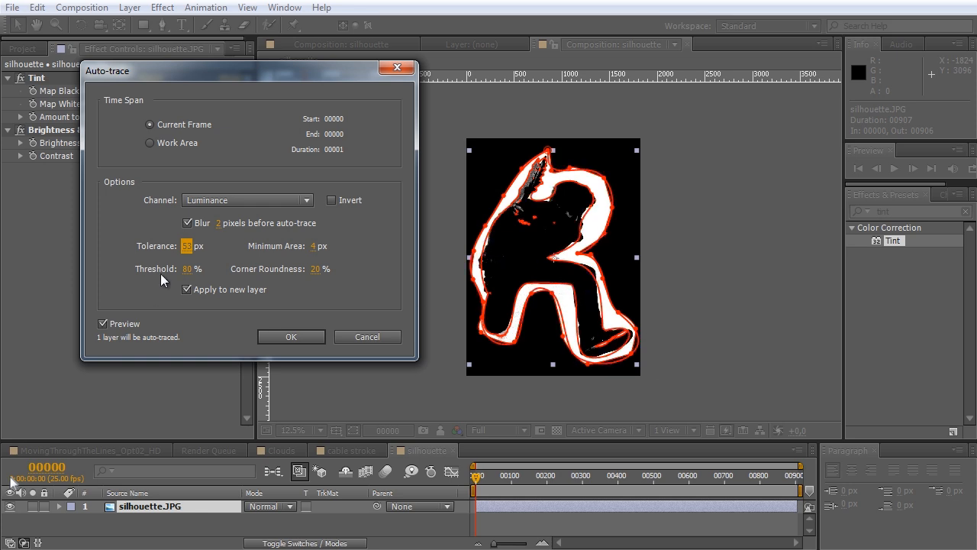
Step: Set the Auto-trace tolerance to 2 px and, after testing lower thresholds such as 40% and 11%, set the threshold to 80%
click(184, 246)
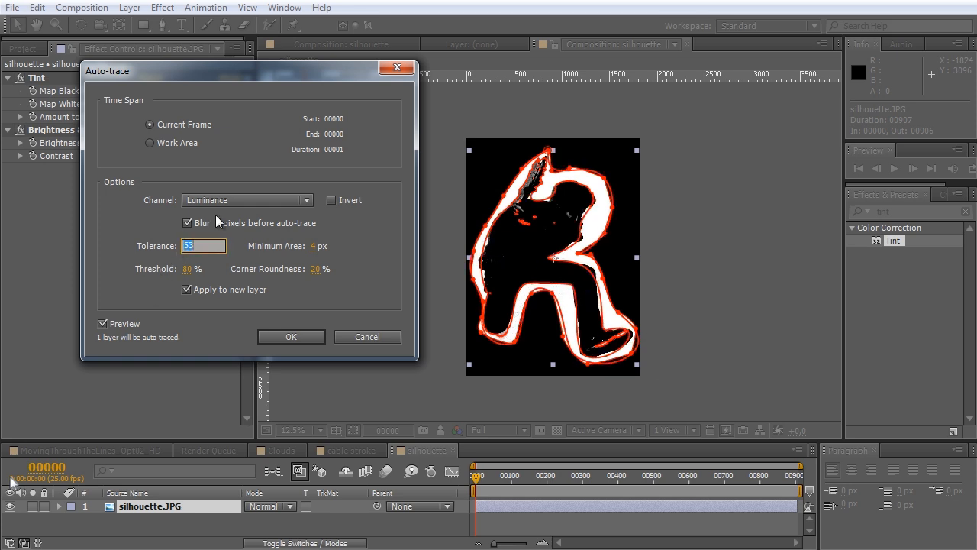
click(378, 310)
click(187, 270)
drag(187, 271, 166, 271)
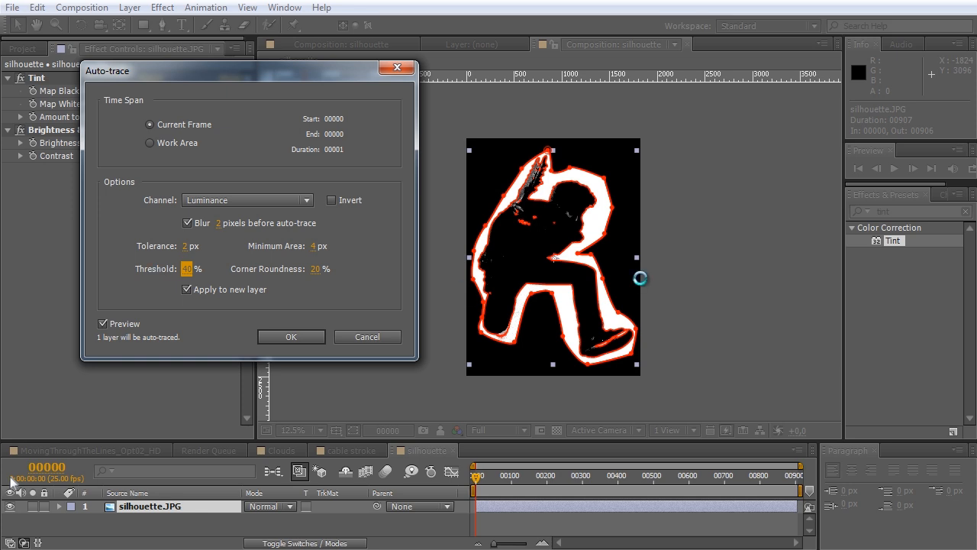
drag(187, 269, 159, 272)
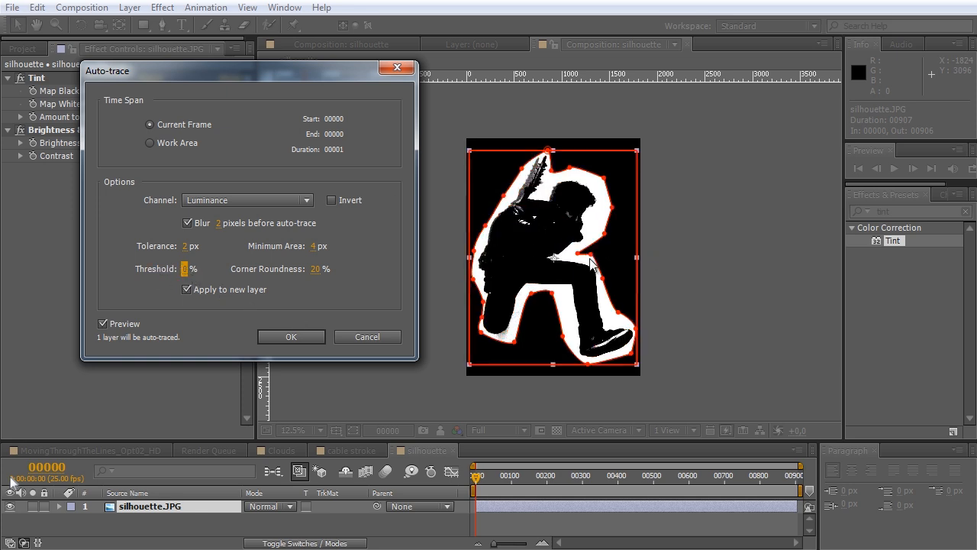
drag(184, 279, 193, 275)
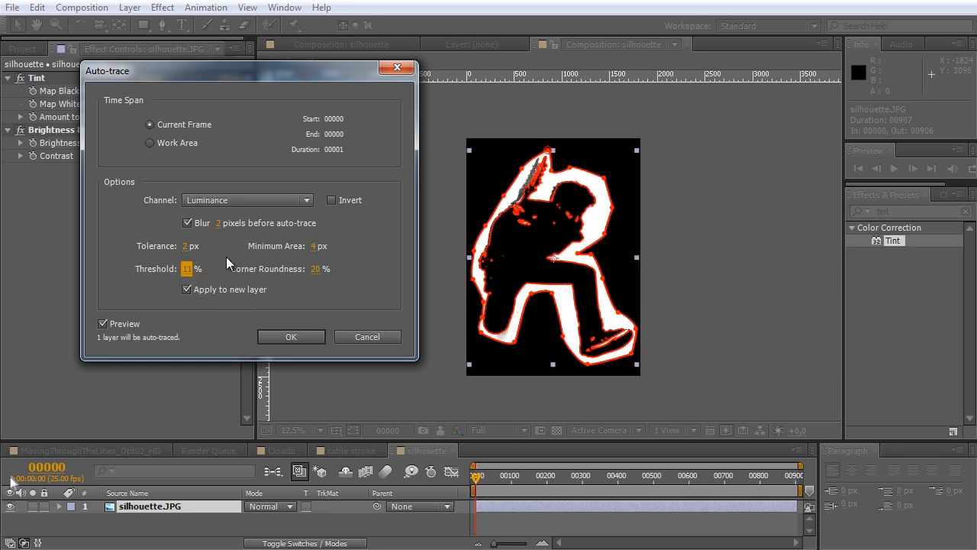
drag(189, 270, 211, 267)
click(190, 270)
text(80)
key(Return)
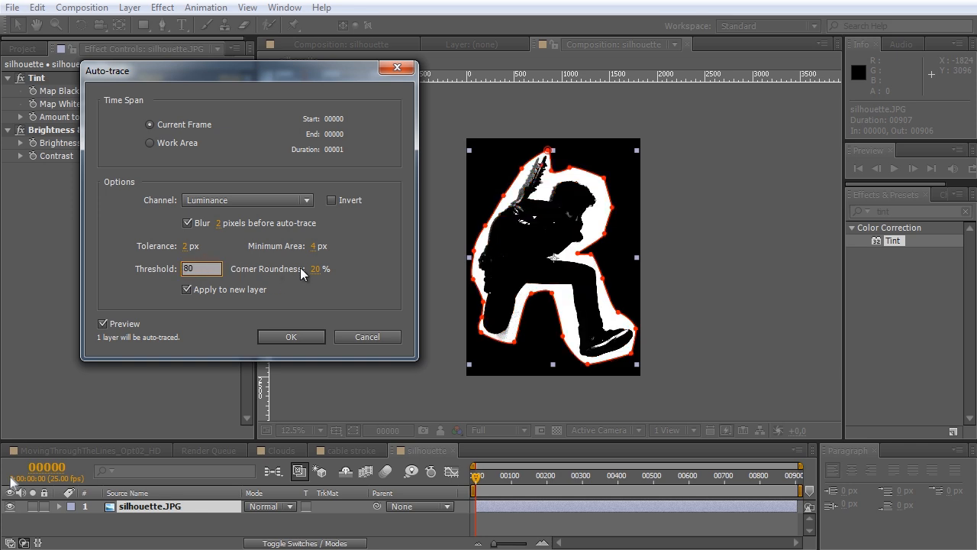
Step: Run Auto-trace with the masks applied to a new layer and check the traced outline around the guitarist's upper body
click(186, 290)
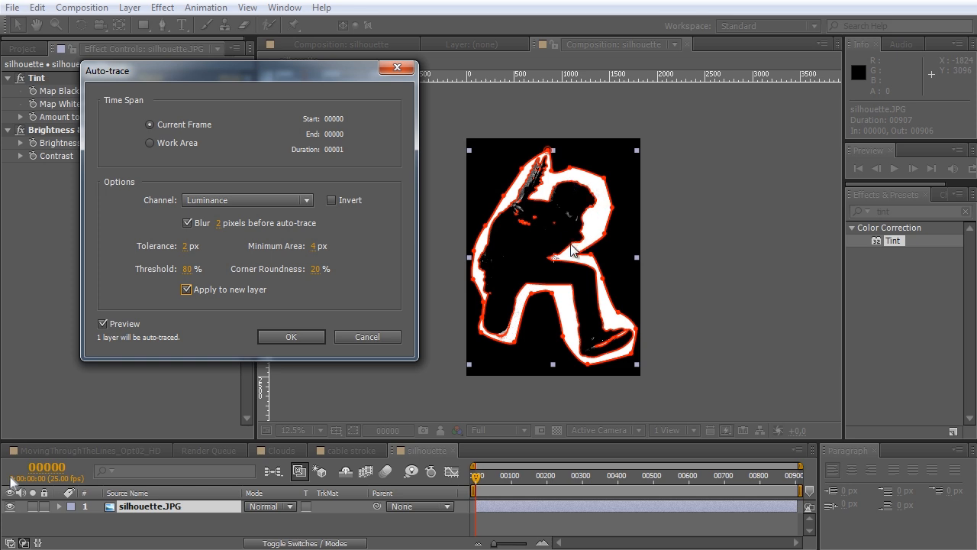
click(290, 337)
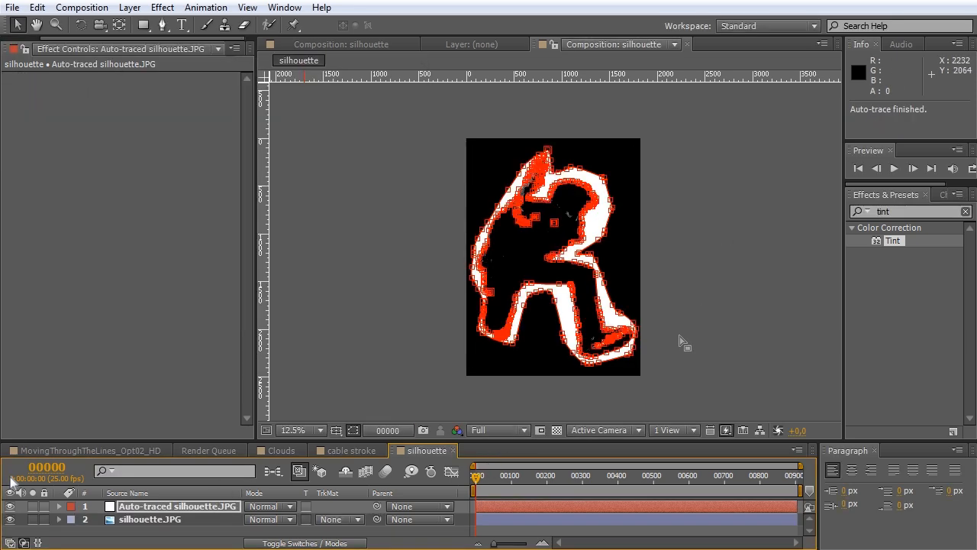
scroll(680, 337, up, 2)
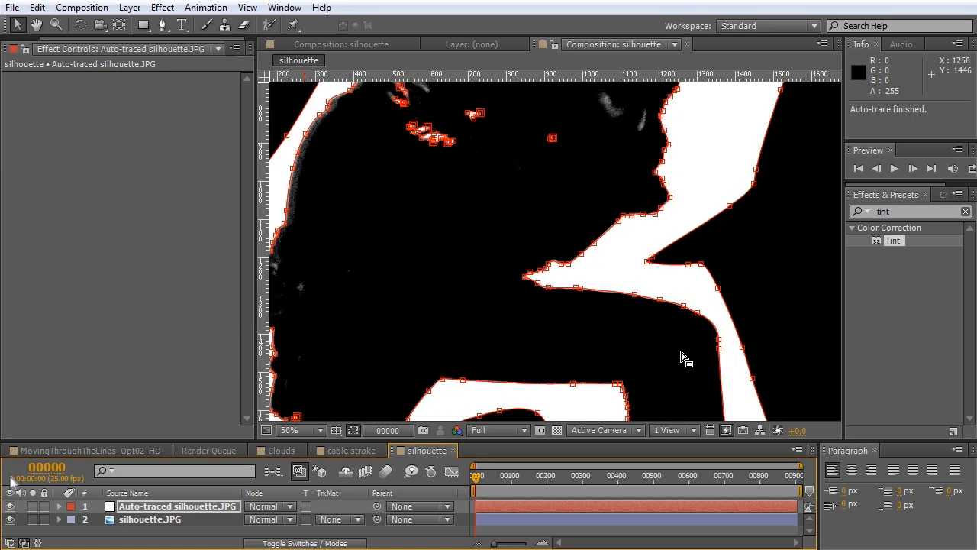
scroll(679, 360, up, 2)
drag(774, 209, 622, 457)
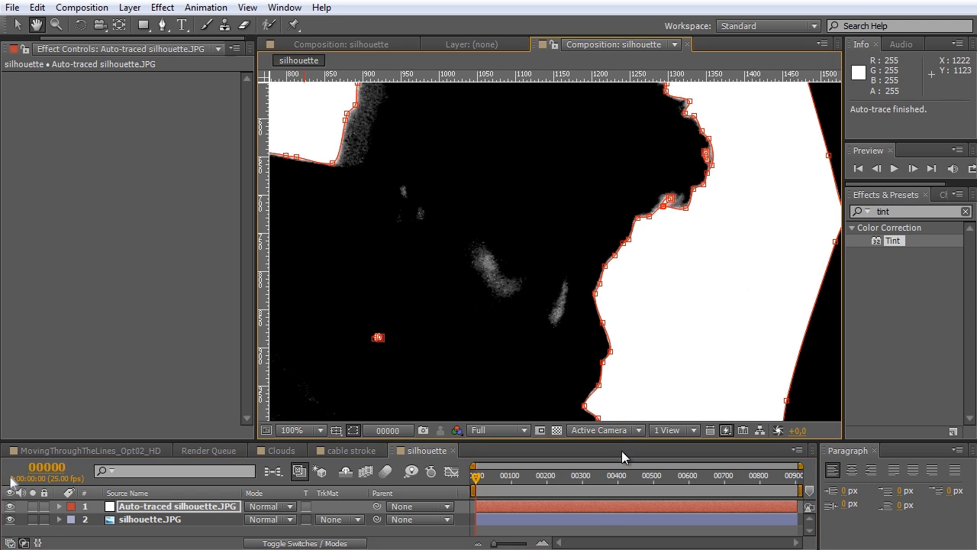
drag(663, 228, 672, 336)
scroll(676, 328, down, 1)
drag(545, 363, 613, 254)
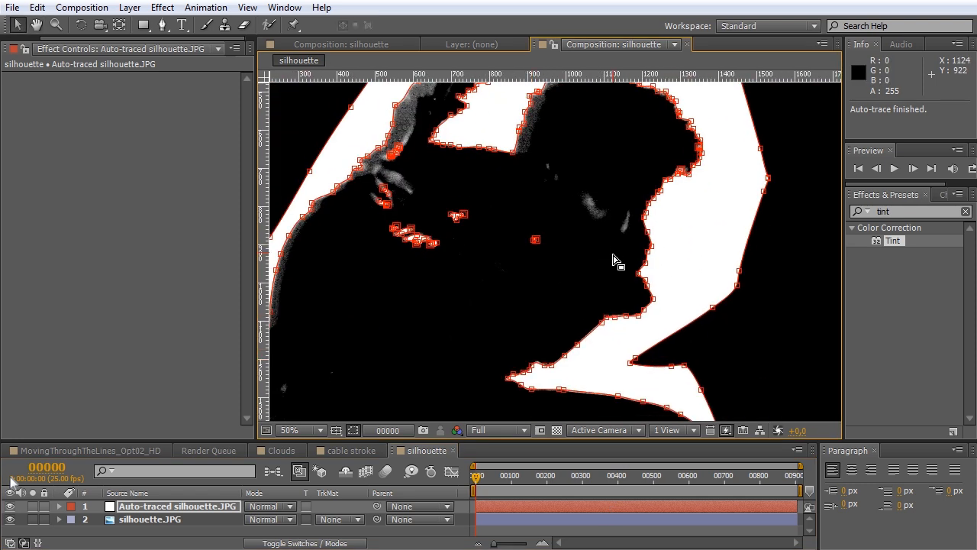
scroll(617, 261, down, 1)
Step: Hide the original silhouette.JPG layer so that only the Auto-traced silhouette.JPG layer is shown
click(137, 522)
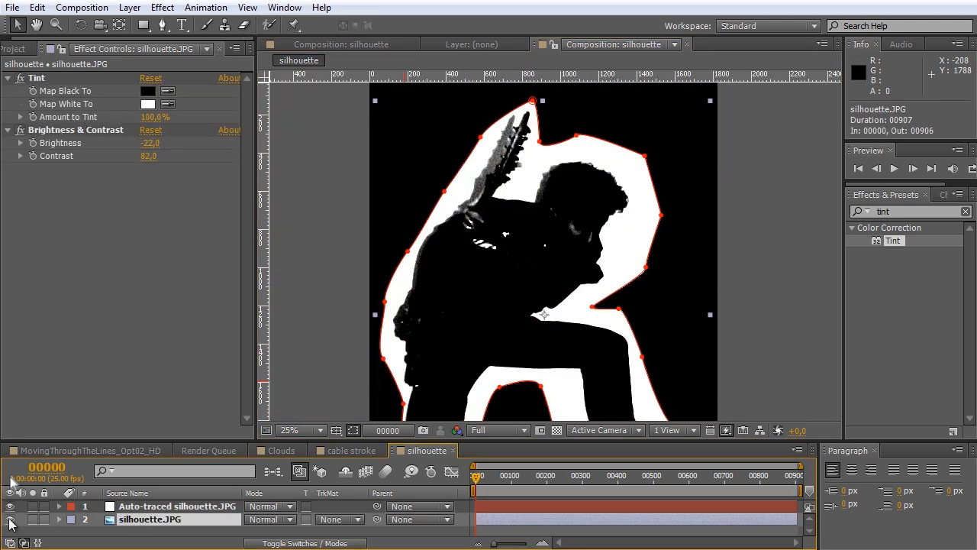
click(10, 520)
scroll(638, 243, down, 1)
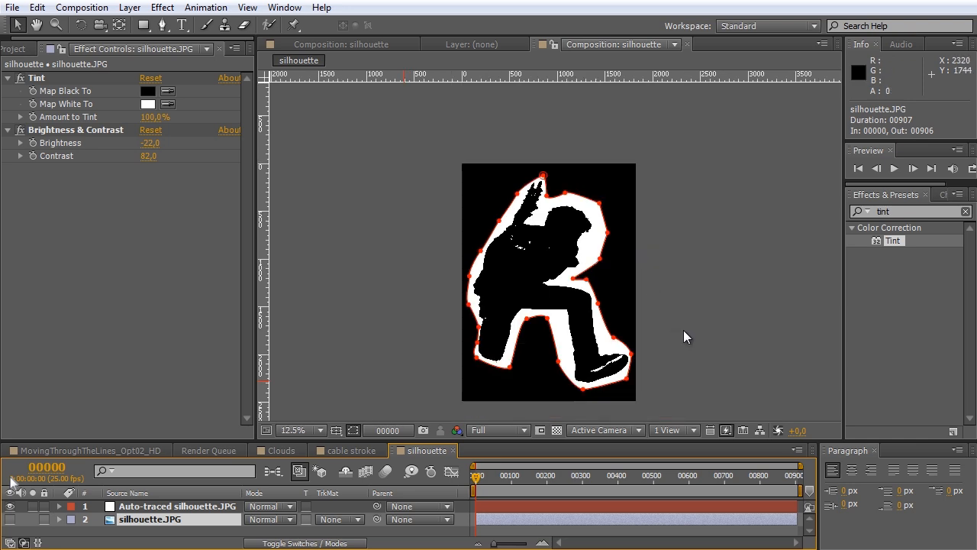
Step: Delete the outermost contour mask surrounding the guitarist from the Auto-traced silhouette.JPG layer
click(633, 289)
click(590, 290)
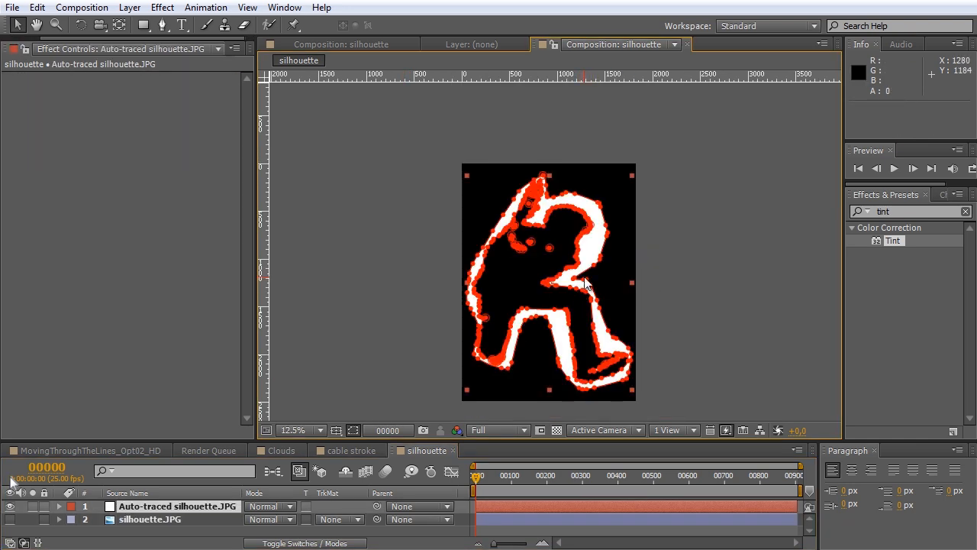
click(591, 275)
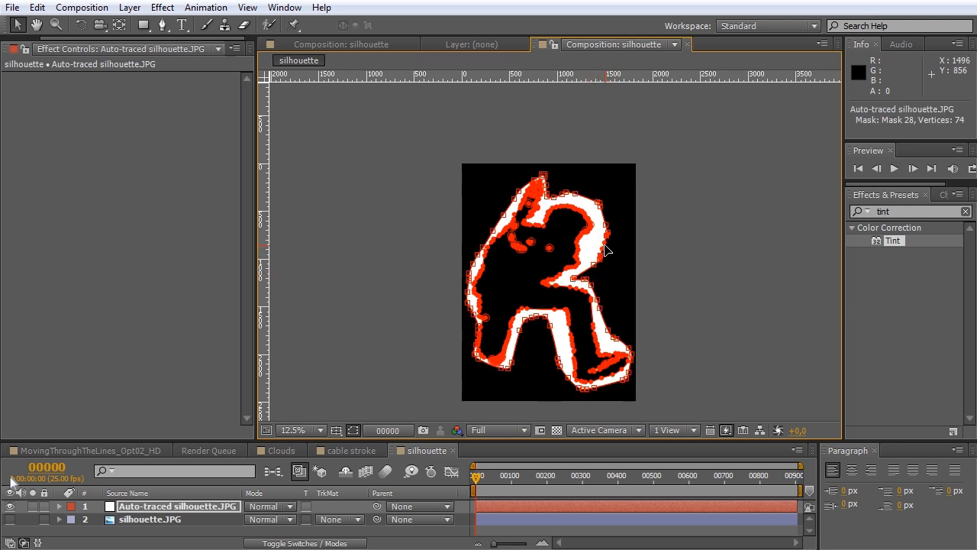
scroll(604, 252, up, 2)
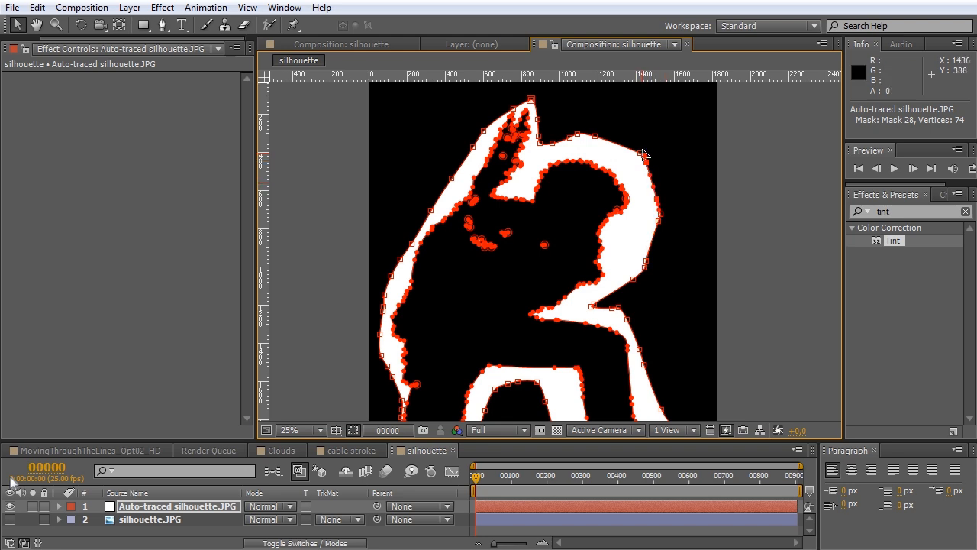
double_click(643, 160)
key(Delete)
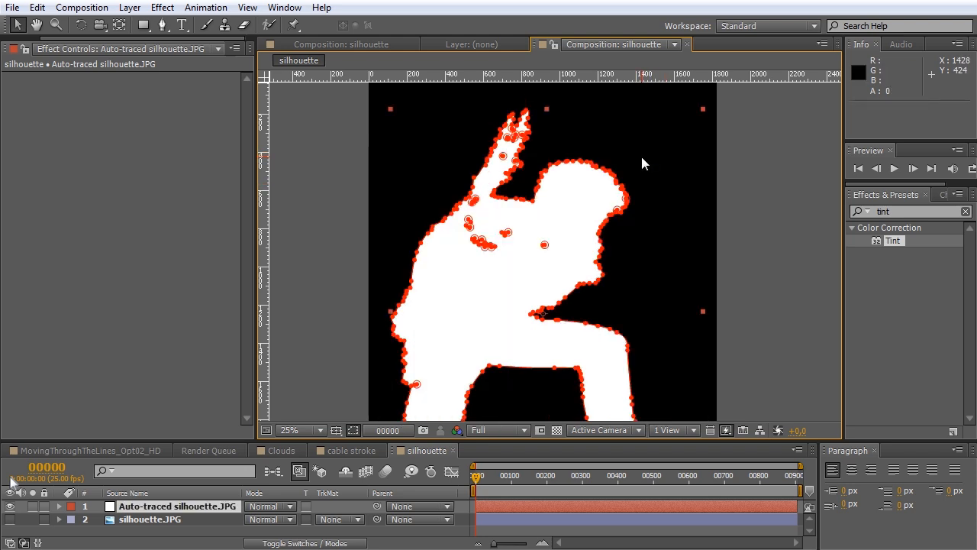
key(comma)
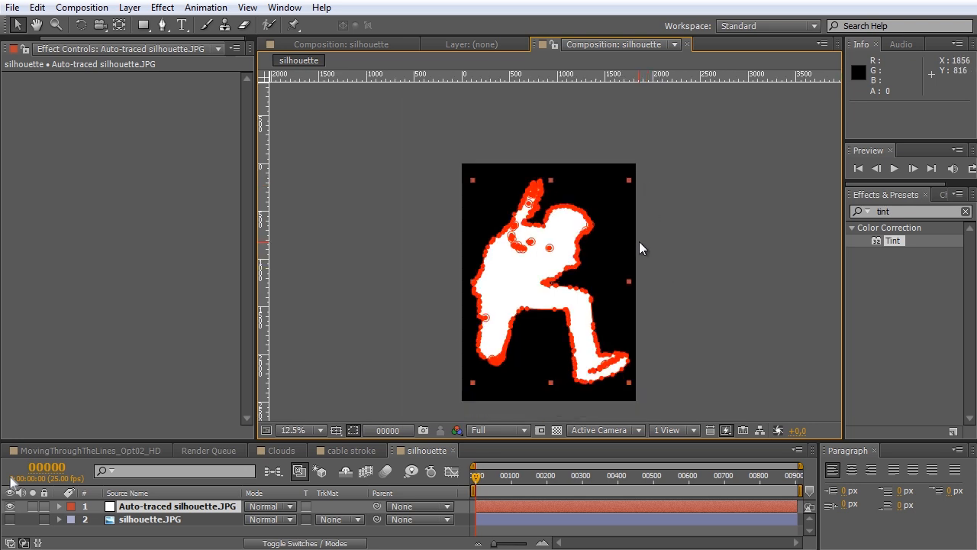
Step: Deselect the auto-traced layer and show the composition on the transparency grid
click(686, 239)
click(557, 358)
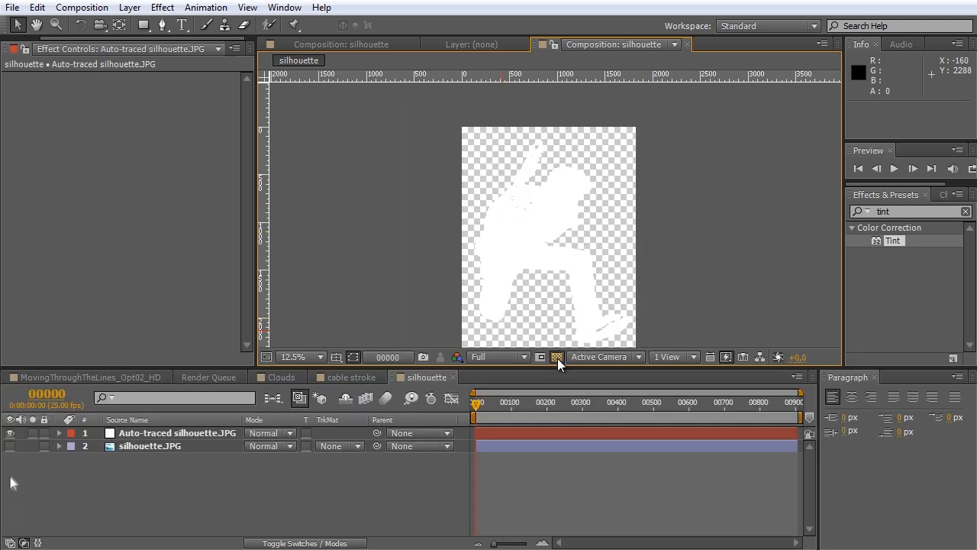
click(556, 358)
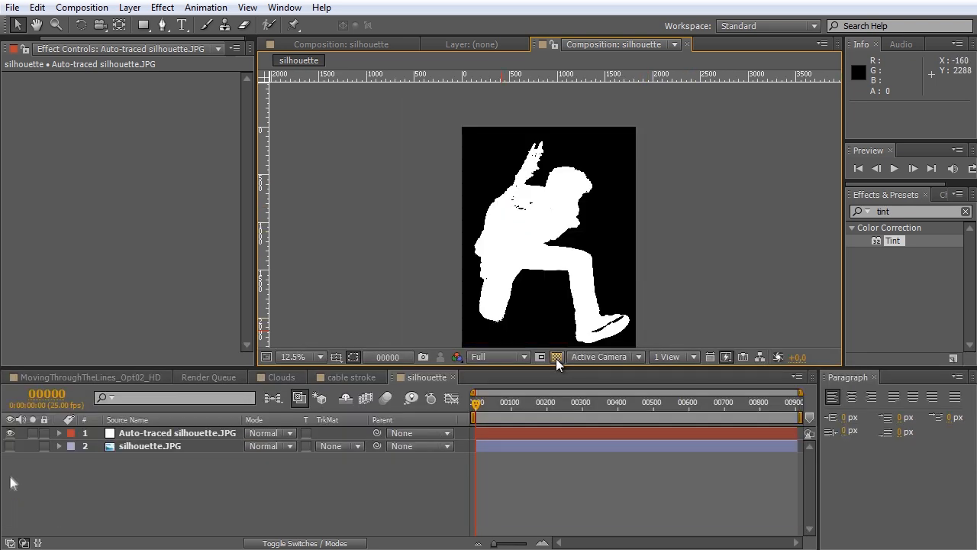
click(556, 358)
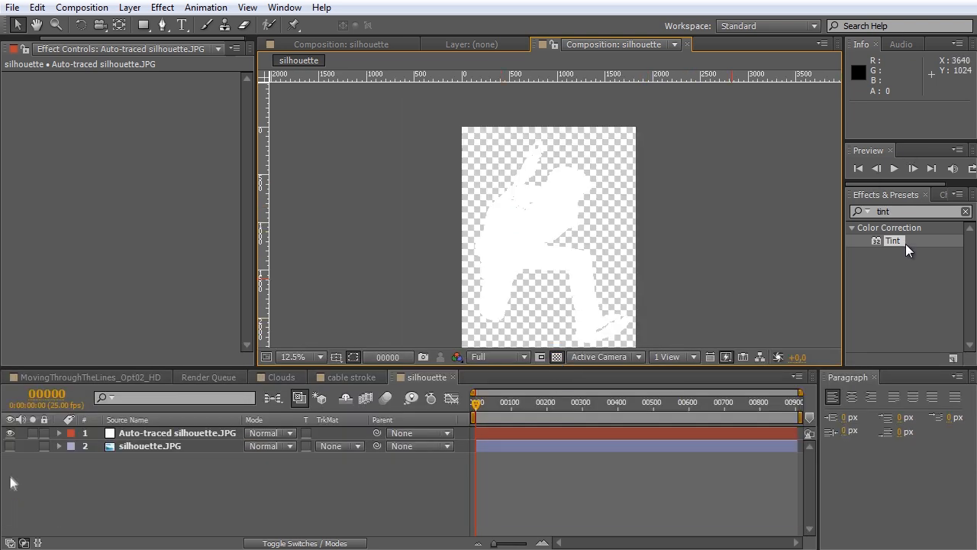
Step: Apply the Tint effect to the Auto-traced silhouette.JPG layer and set Map White To to black
mouse_move(893, 241)
mouse_down()
mouse_move(730, 305)
mouse_move(153, 446)
mouse_move(157, 433)
mouse_up()
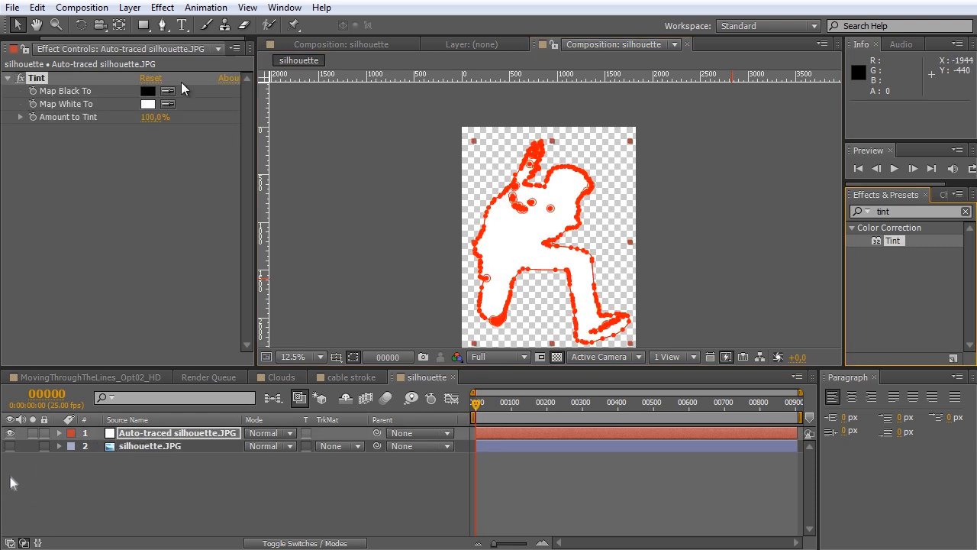
click(147, 104)
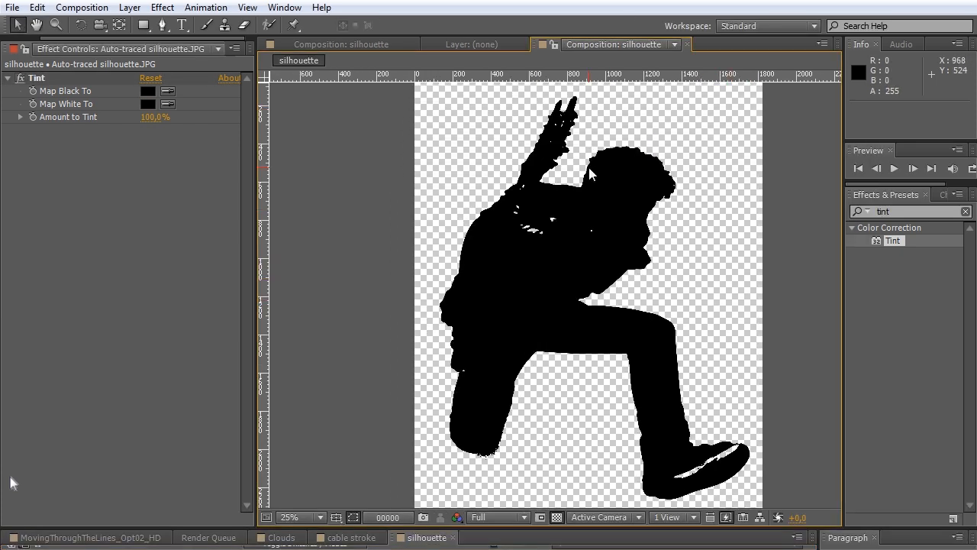
Step: Delete the stray mask vertices at the shorter tip at the top of the silhouette's raised shape
scroll(561, 107, up, 3)
click(558, 167)
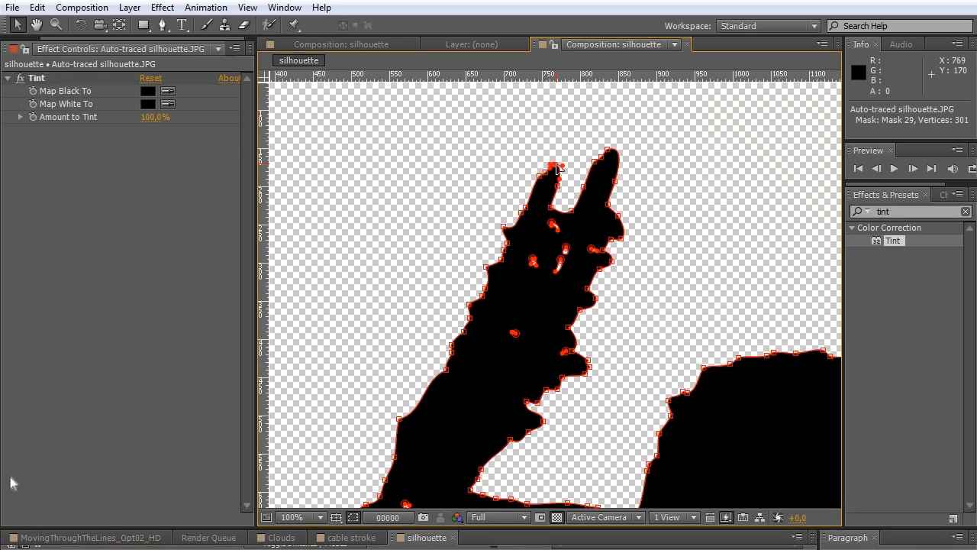
key(Delete)
click(558, 188)
key(Delete)
key(Delete)
click(540, 176)
key(Delete)
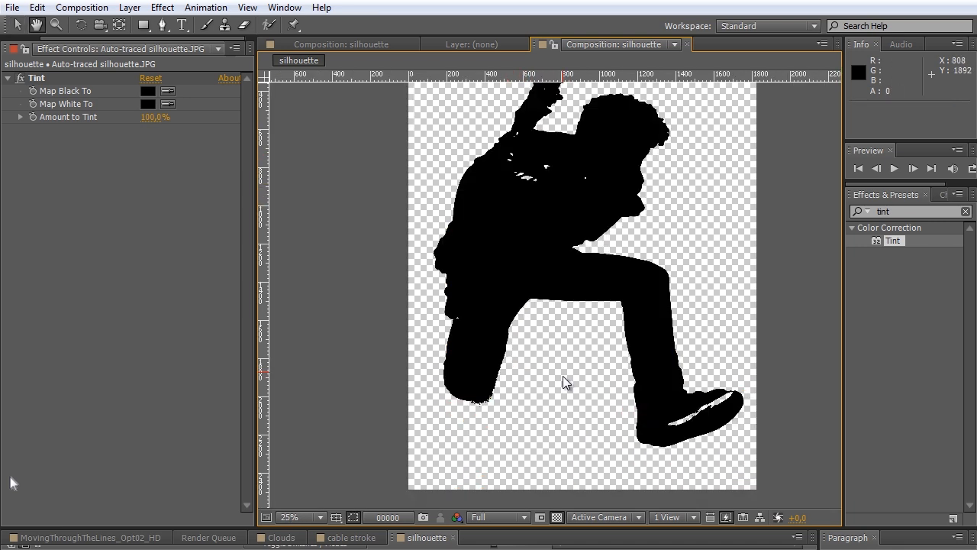
Step: Delete the tiny stray speck mask beneath the frayed lower edge of the silhouette's bent leg
scroll(564, 382, up, 2)
drag(524, 476, 572, 338)
scroll(575, 351, up, 1)
drag(503, 423, 589, 413)
click(442, 401)
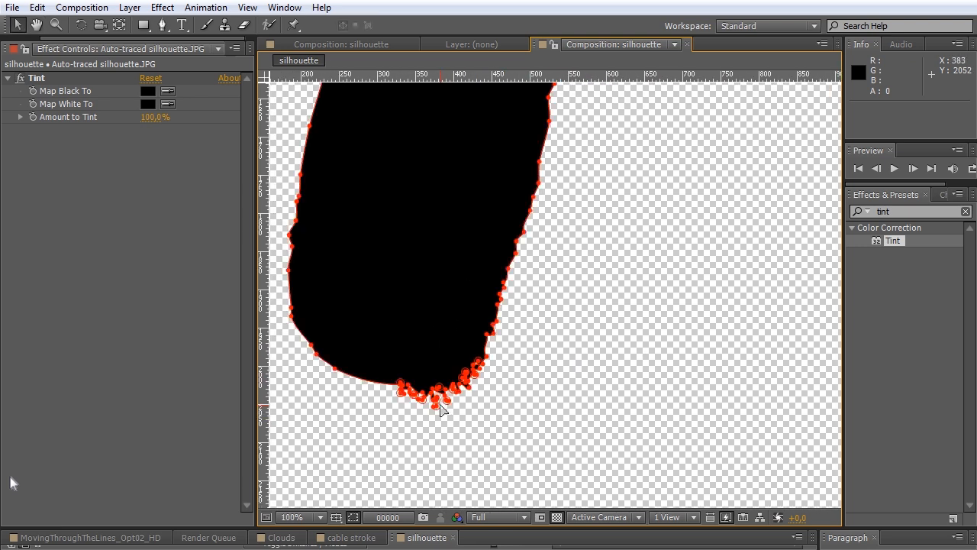
click(449, 403)
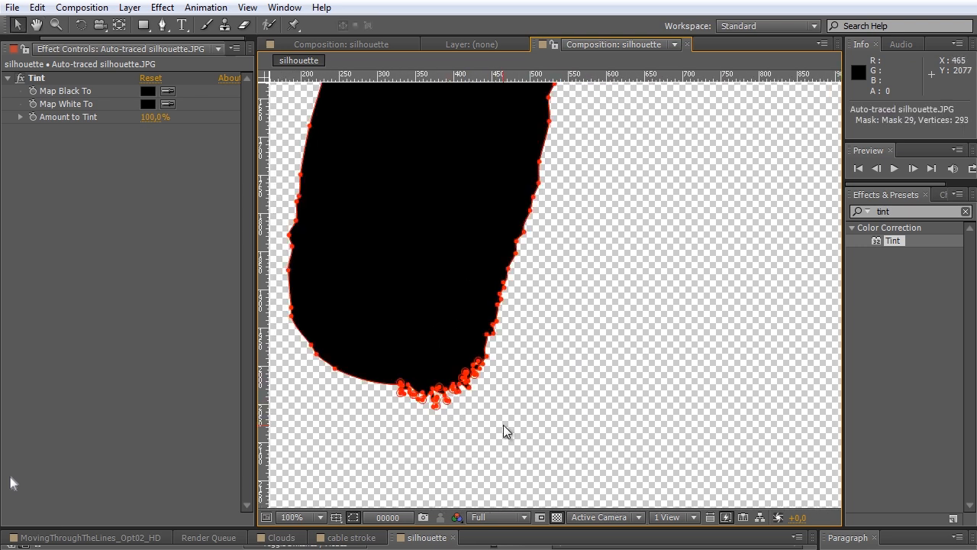
scroll(523, 441, up, 1)
drag(489, 456, 650, 264)
scroll(644, 368, up, 1)
drag(552, 398, 692, 438)
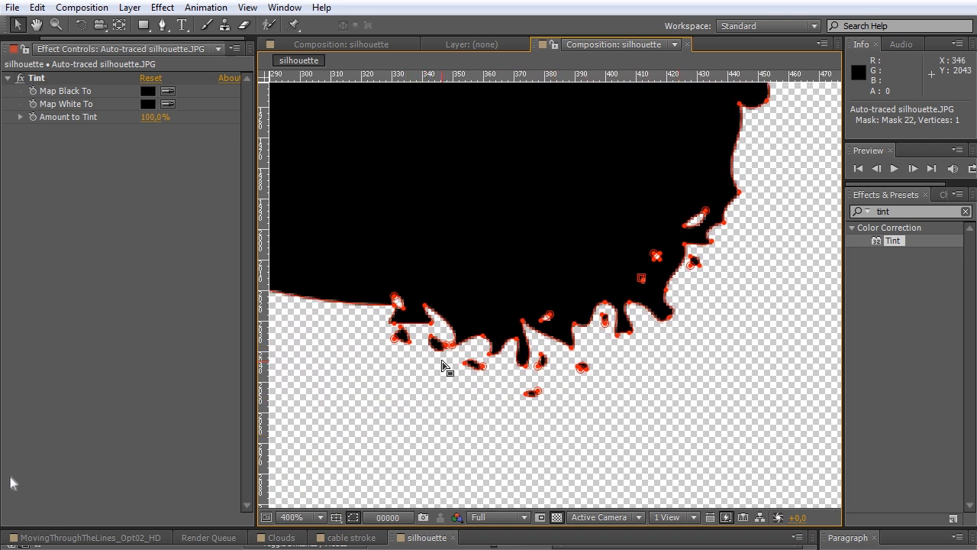
click(410, 345)
key(Delete)
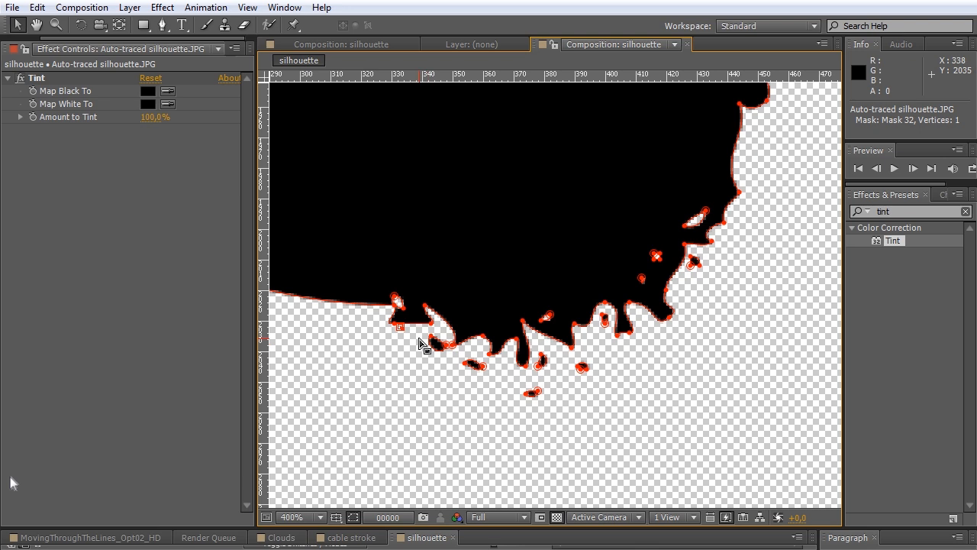
key(Delete)
key(comma)
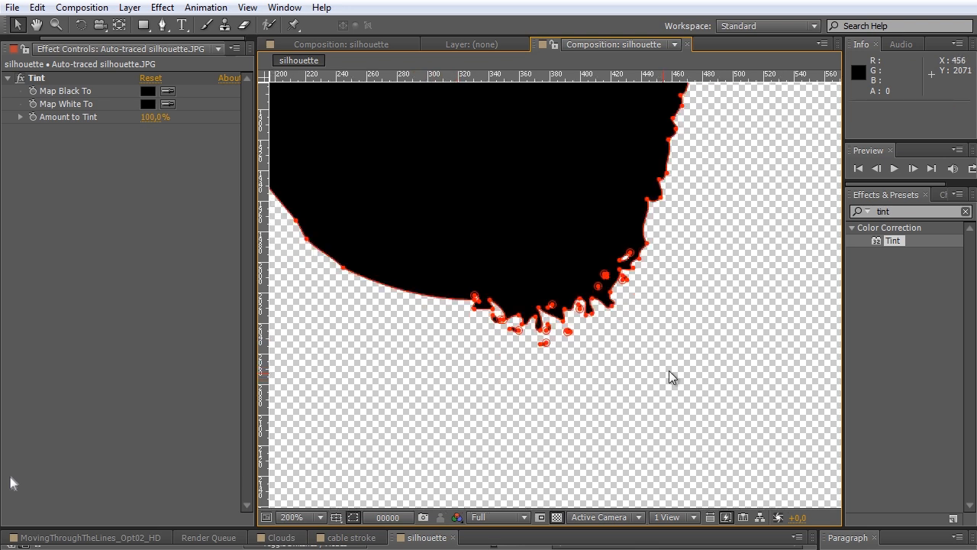
drag(731, 377, 733, 376)
Step: Apply the Alpha Cleaner effect to the Auto-traced silhouette.JPG layer, below Tint
click(915, 214)
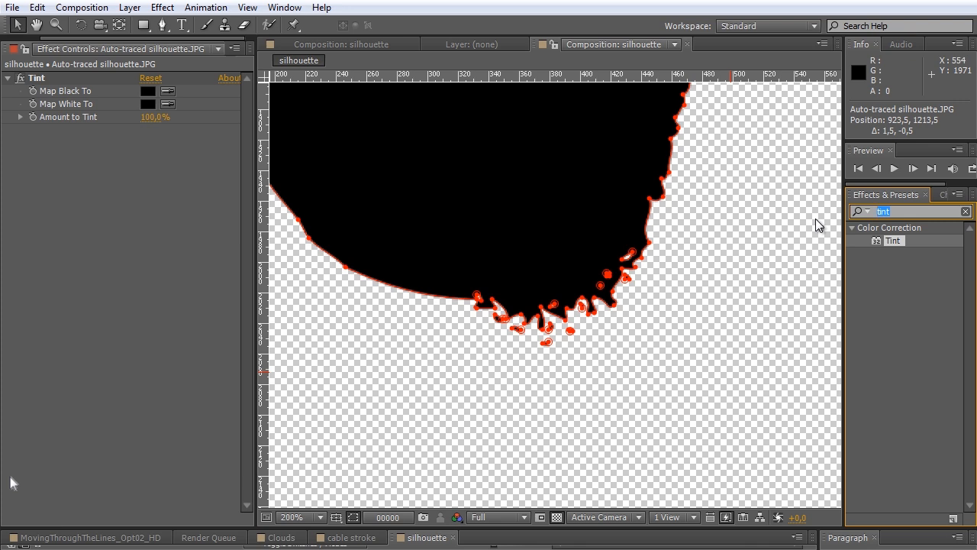
text(a)
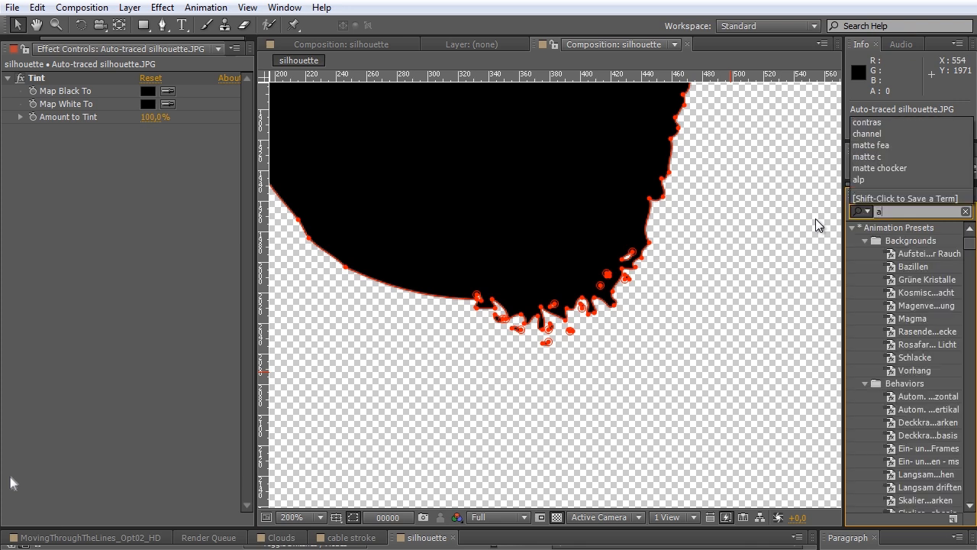
text(lpha cl)
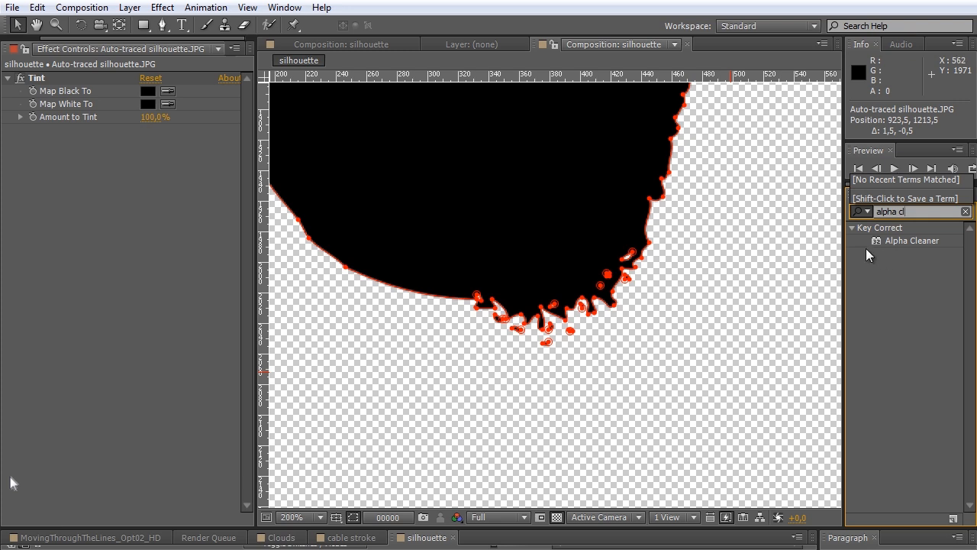
click(910, 249)
click(921, 241)
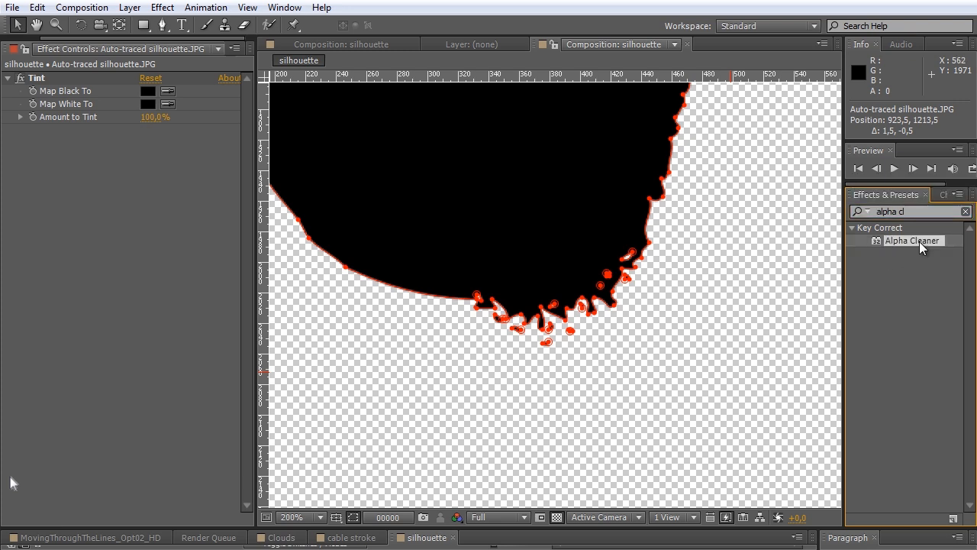
drag(921, 245, 54, 260)
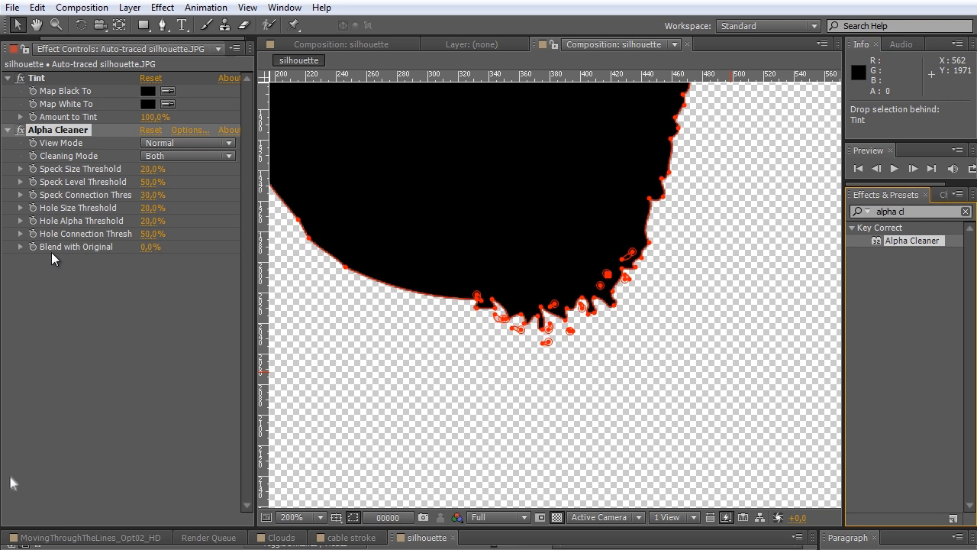
Step: Set Alpha Cleaner's Cleaning Mode to Remove Specks and hide the mask outlines in the composition view
click(167, 160)
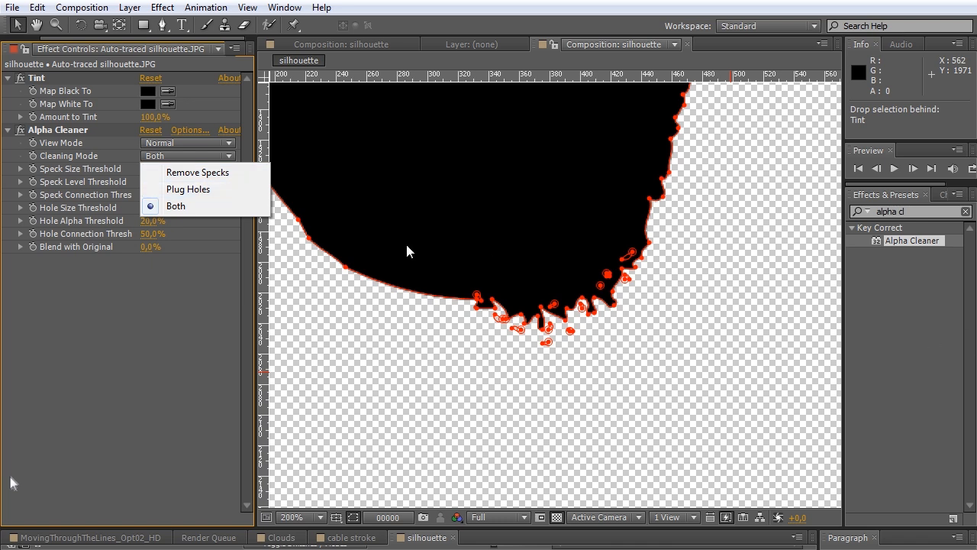
click(222, 174)
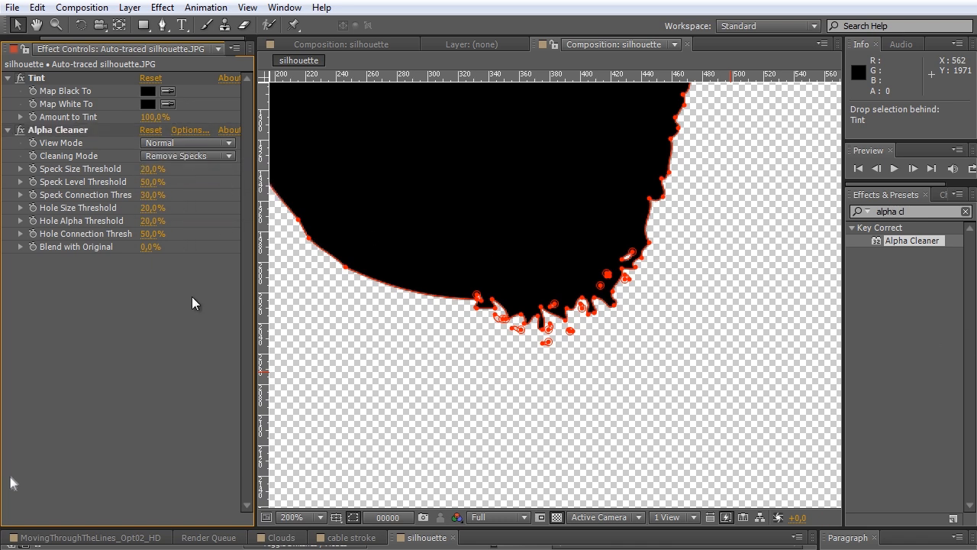
click(356, 517)
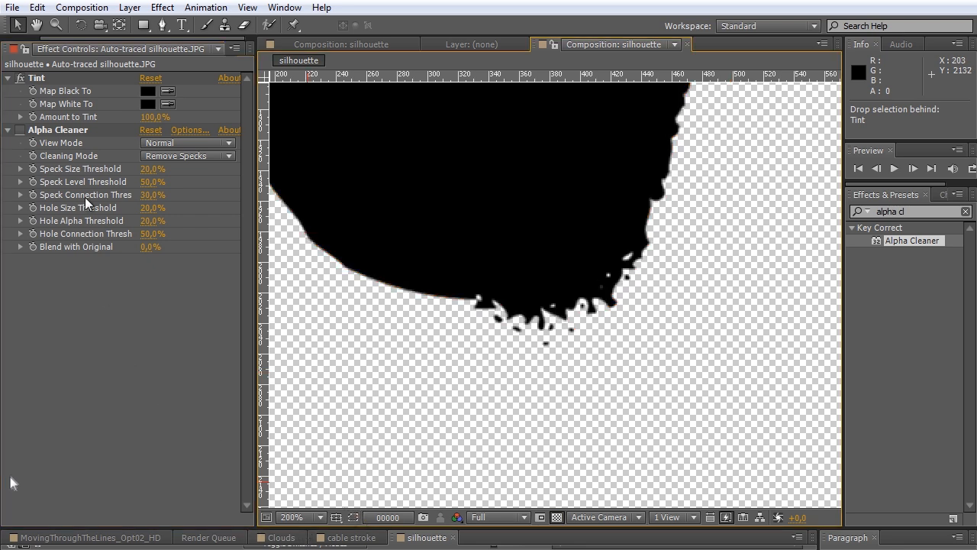
Step: Switch off Alpha Cleaner and apply the Matte Choker effect below it on the Auto-traced silhouette.JPG layer
click(18, 130)
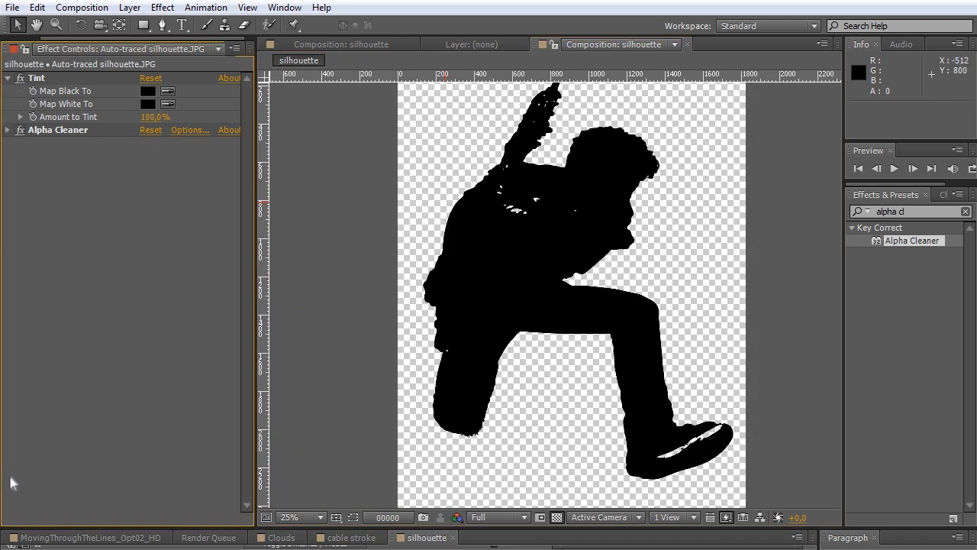
click(9, 79)
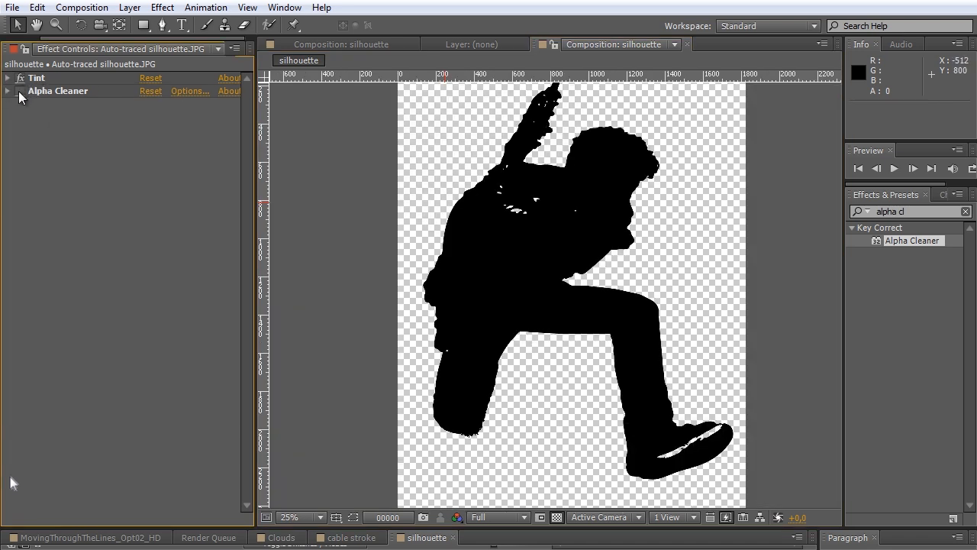
click(911, 214)
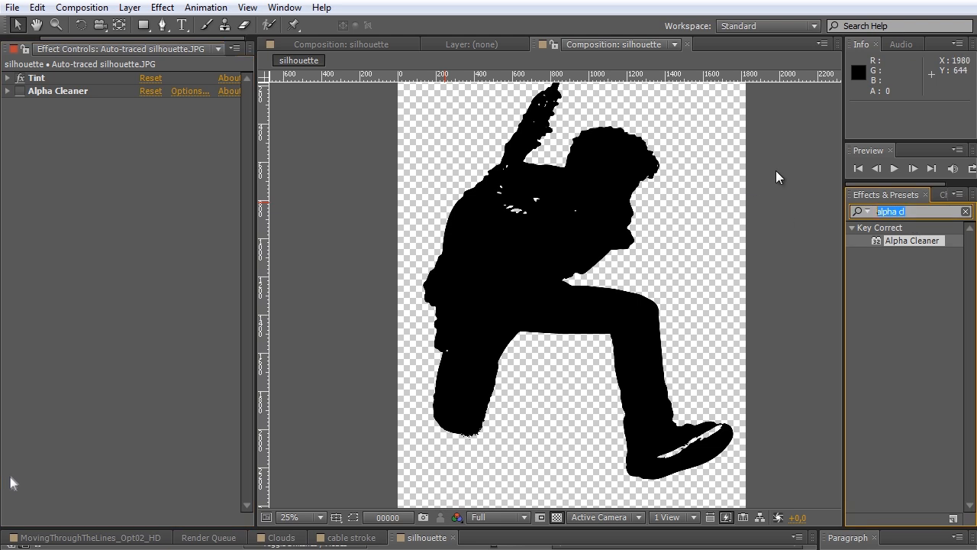
text(chok)
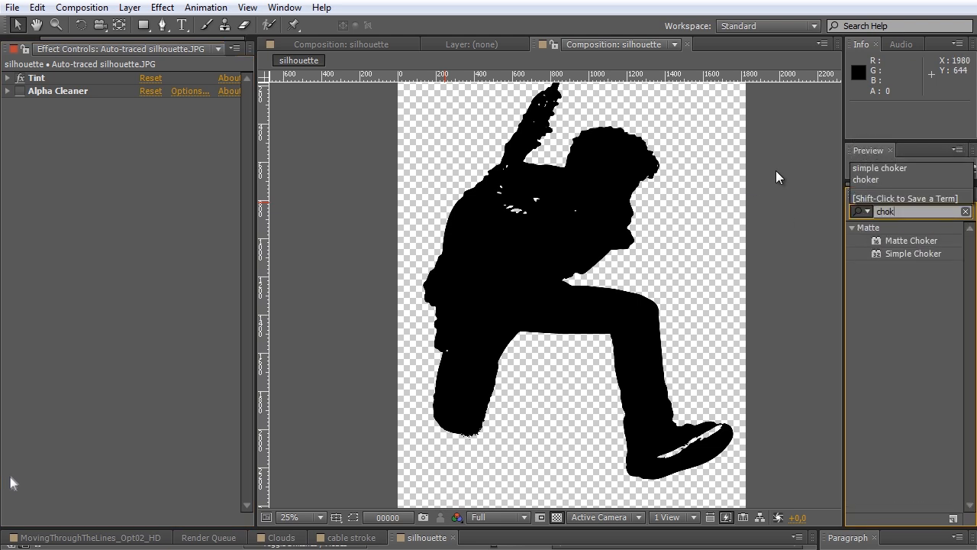
drag(931, 239, 150, 220)
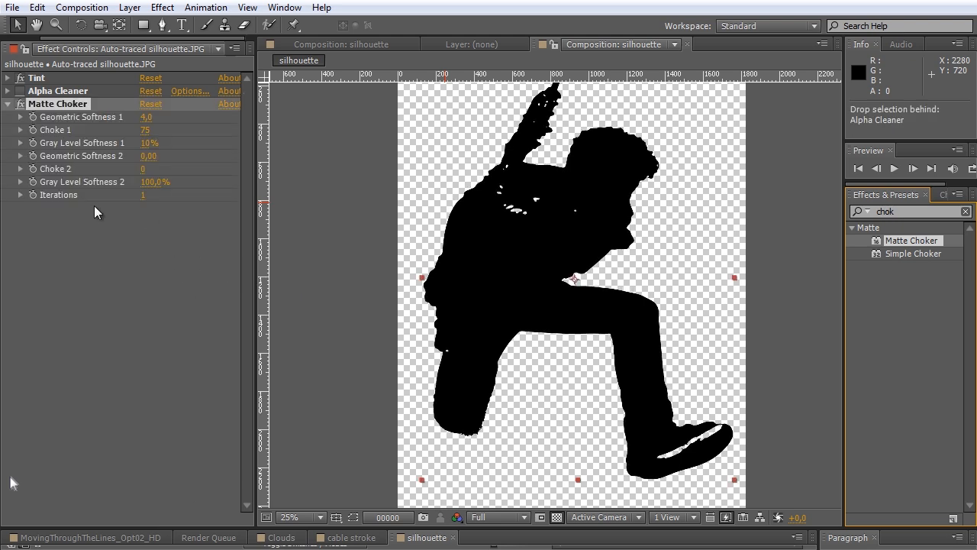
Step: Compare the frayed lower edge of the silhouette's bent leg with Matte Choker off and on
scroll(565, 445, up, 2)
drag(532, 472, 636, 143)
scroll(593, 343, up, 4)
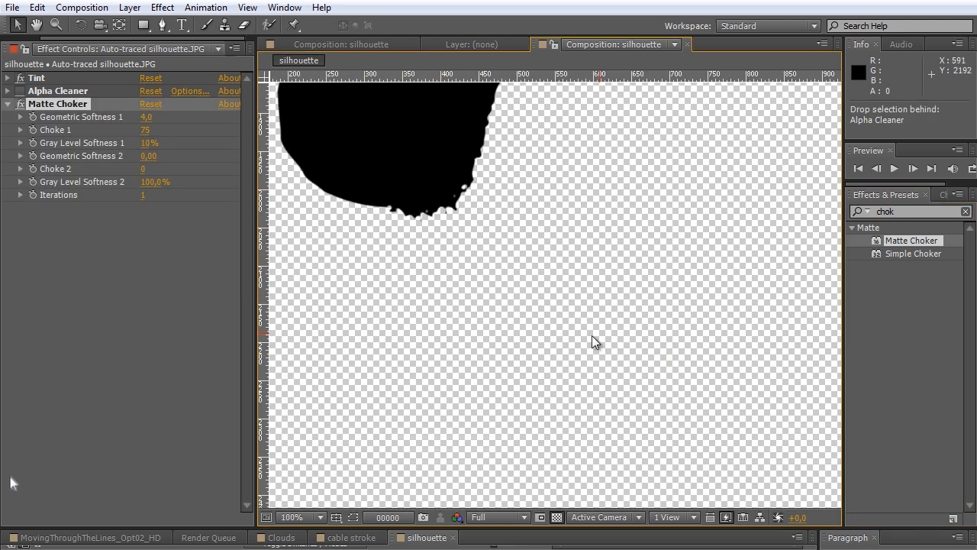
click(20, 103)
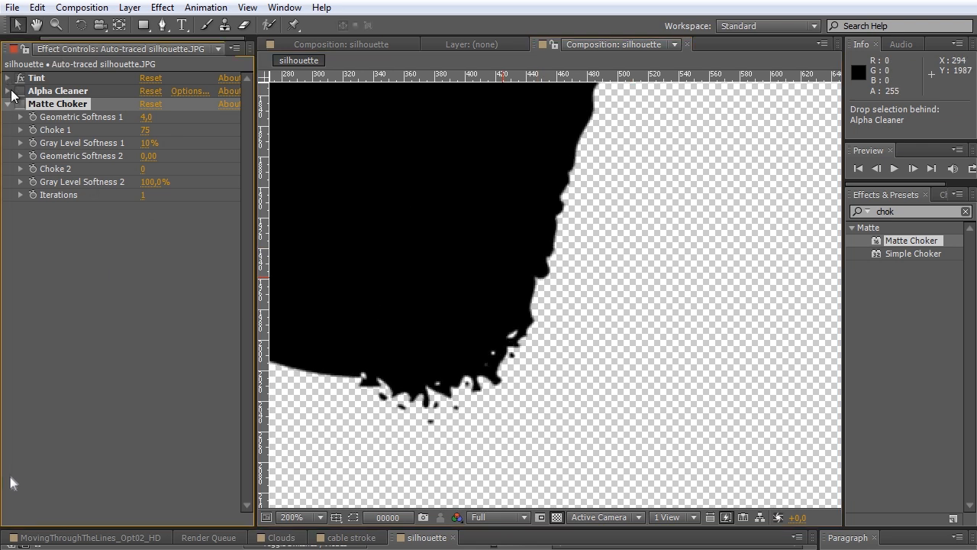
click(21, 104)
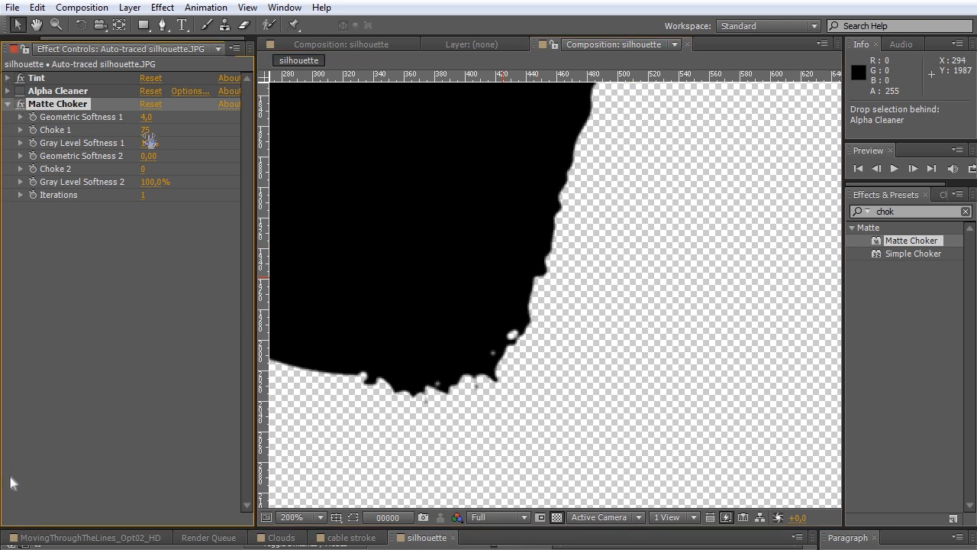
Step: Set Matte Choker's Geometric Softness 1 to 9.8, Choke 1 to 122 and Gray Level Softness 1 to 35%
drag(168, 144, 185, 135)
key(comma)
key(comma)
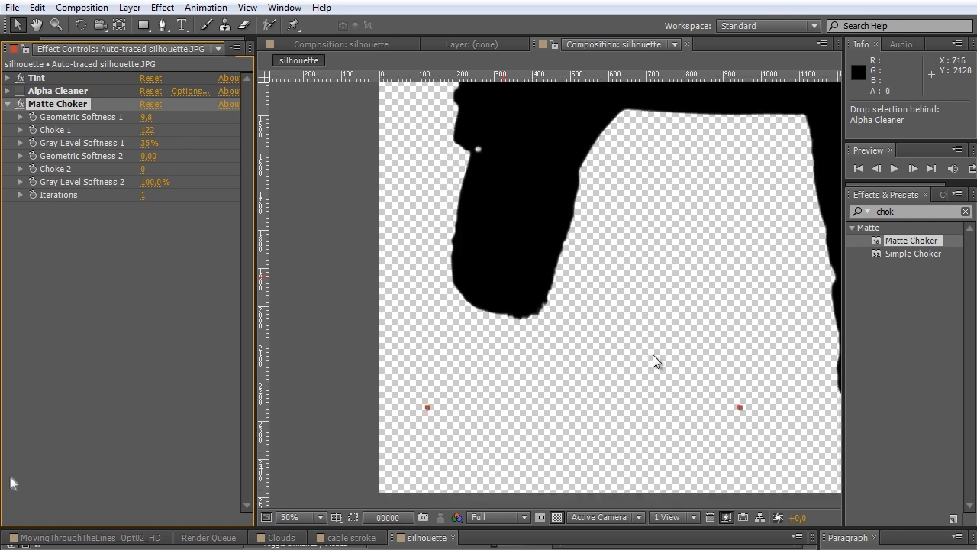
key(comma)
key(comma)
key(comma)
key(period)
key(space)
drag(686, 205, 673, 286)
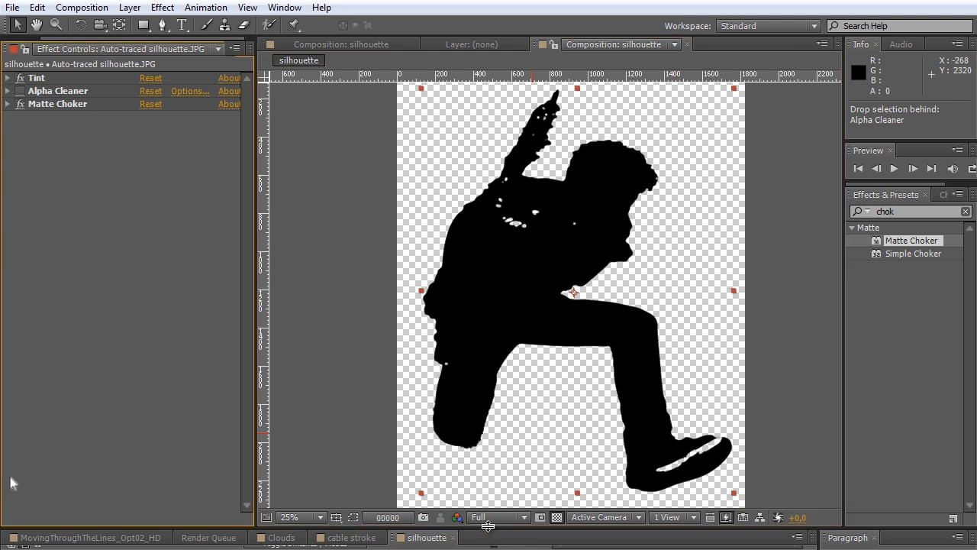
Step: Enlarge the timeline area and open the MovingThroughTheLines_Opt02_HD composition at frame 810
drag(487, 525, 487, 379)
scroll(623, 258, down, 1)
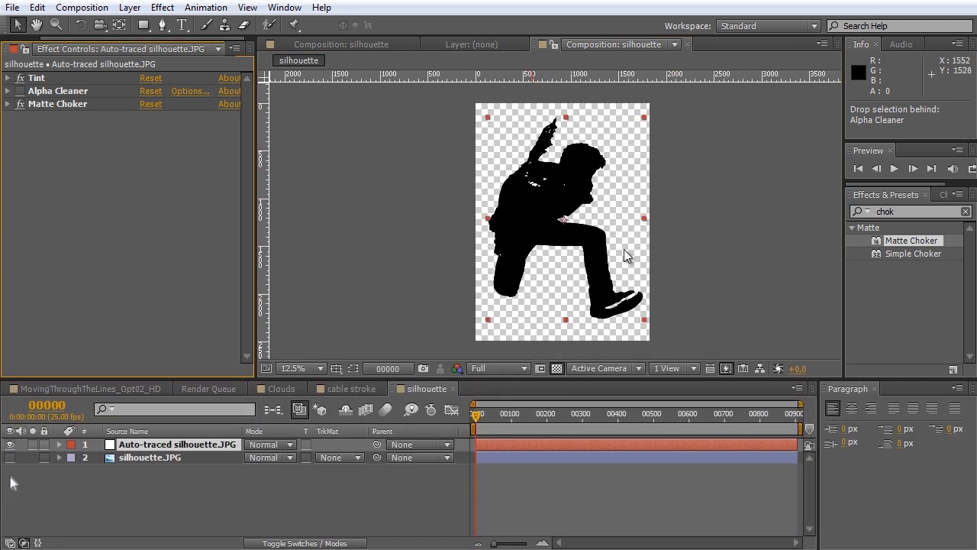
click(126, 387)
drag(666, 415, 633, 421)
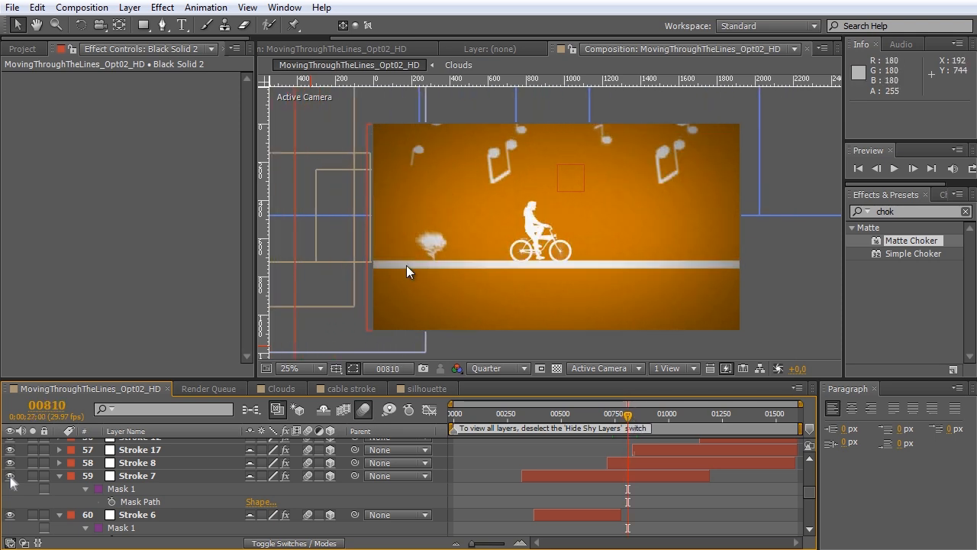
Step: Collapse the Stroke 7 and Stroke 6 layers, filter the timeline by "tree" and select the Tree 1 layer numbered 43
click(60, 475)
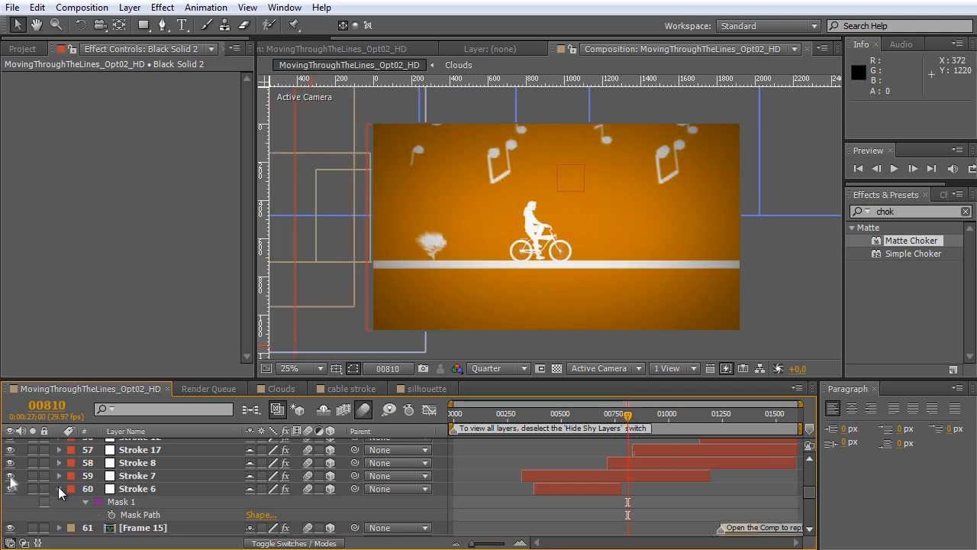
click(59, 488)
click(174, 409)
text(tree)
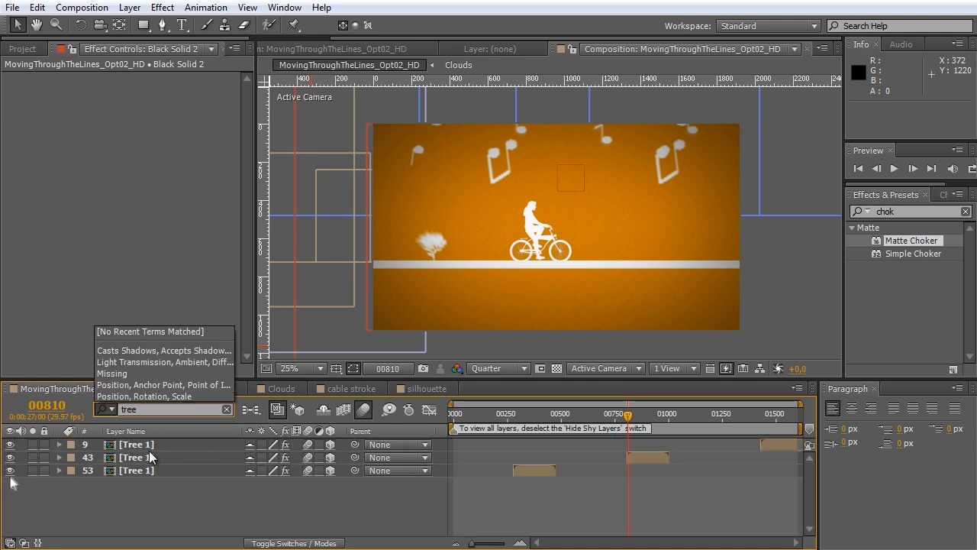
click(142, 444)
click(650, 458)
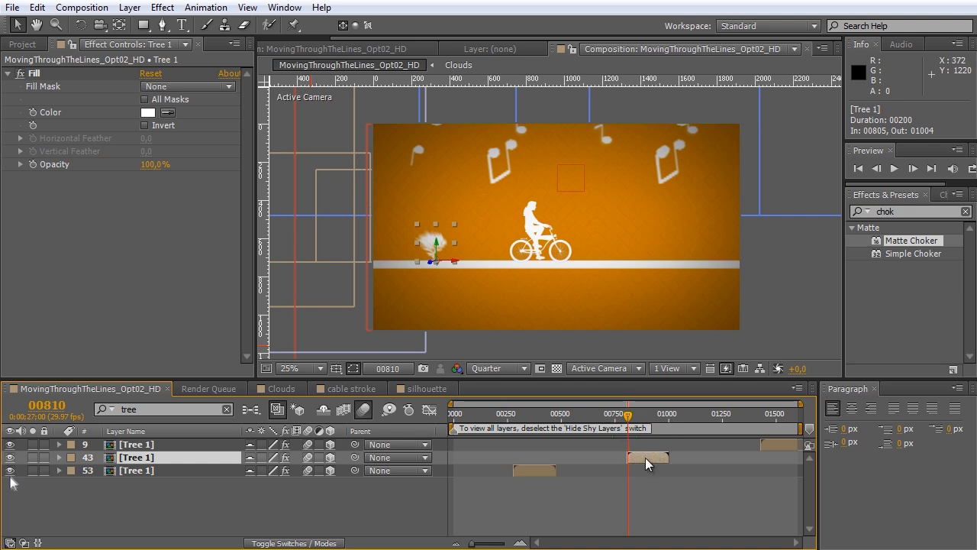
Step: Move the Tree 1 layer numbered 43 along the ground line to position 4626.8, 2105.4, 0.0, just behind the cyclist
drag(629, 425, 632, 425)
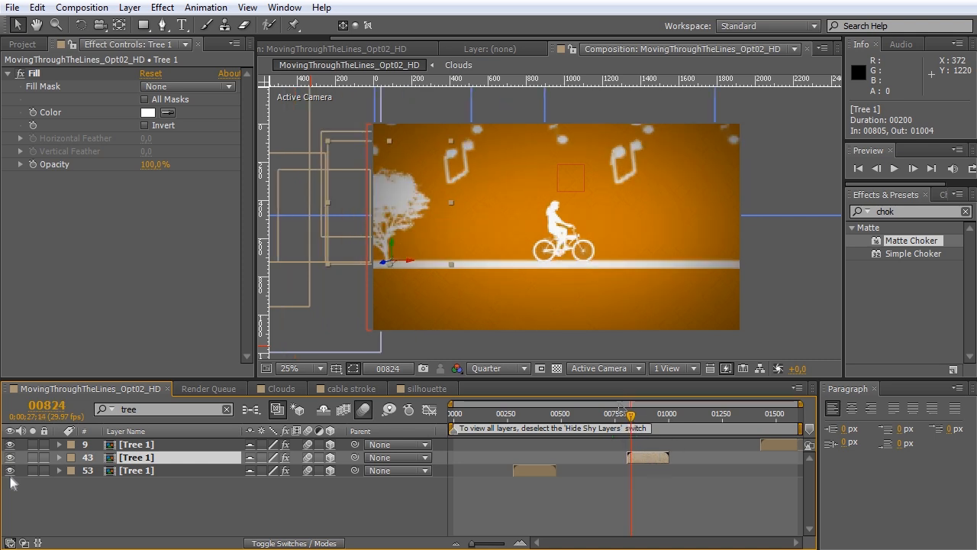
drag(398, 207, 519, 211)
drag(631, 424, 638, 421)
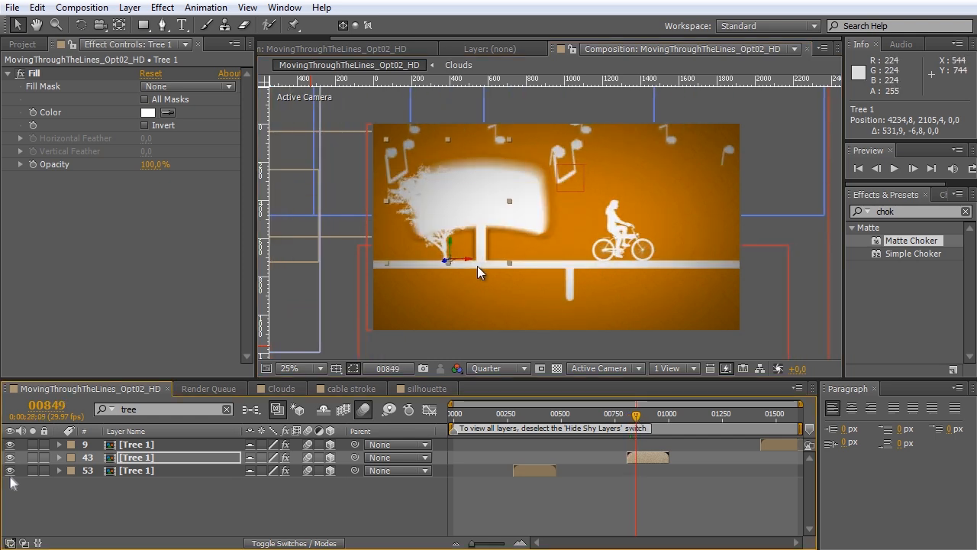
drag(468, 265, 554, 265)
mouse_move(634, 414)
mouse_down()
mouse_move(625, 414)
mouse_move(635, 416)
mouse_up()
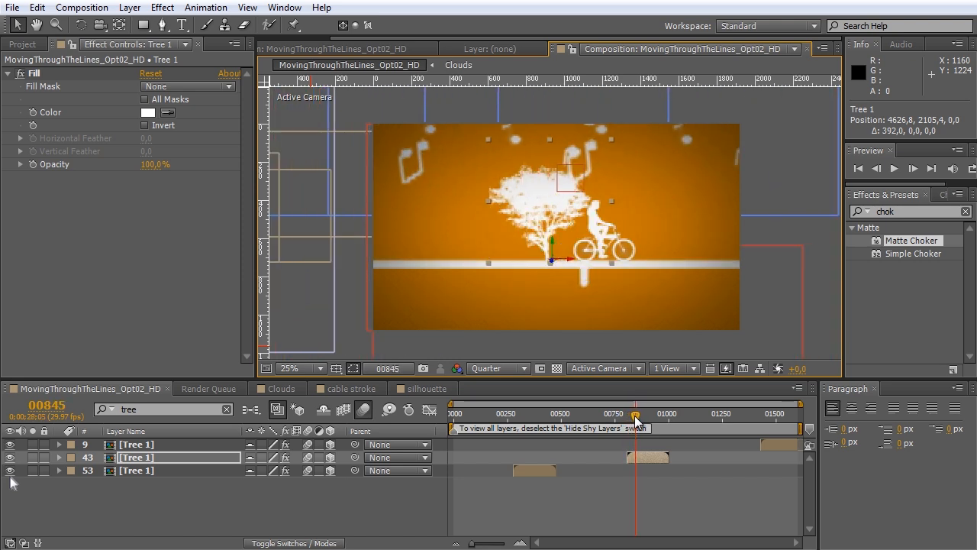
Step: Hide the cyclist layer 0008_InkWash_A1_MT.mov and the Frame 06 sign layer, with the playhead at frame 861
drag(163, 410, 69, 408)
click(622, 245)
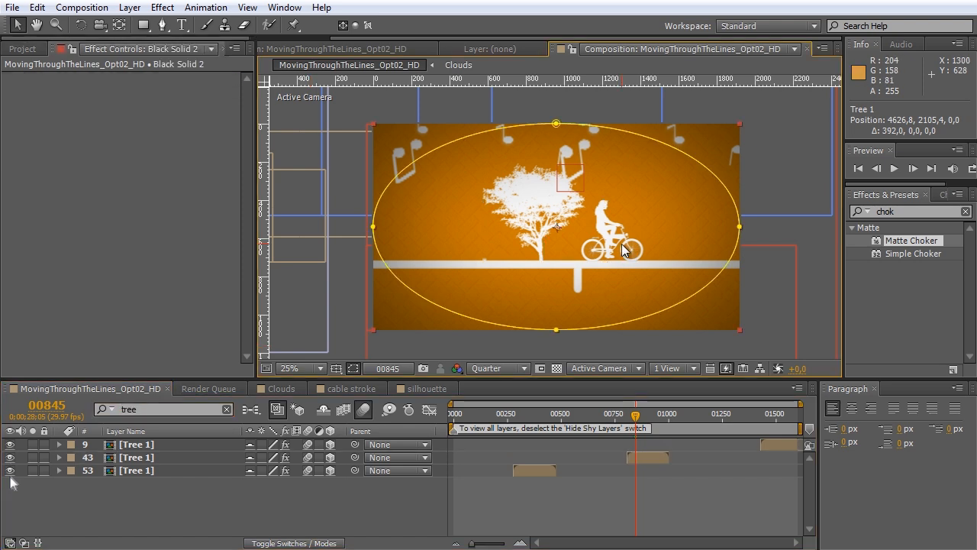
click(79, 389)
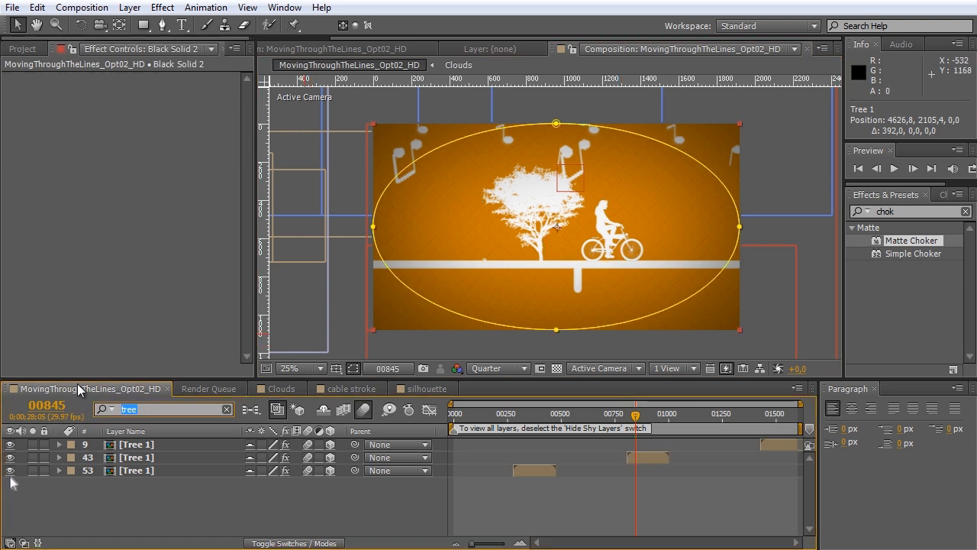
text(mov)
click(102, 492)
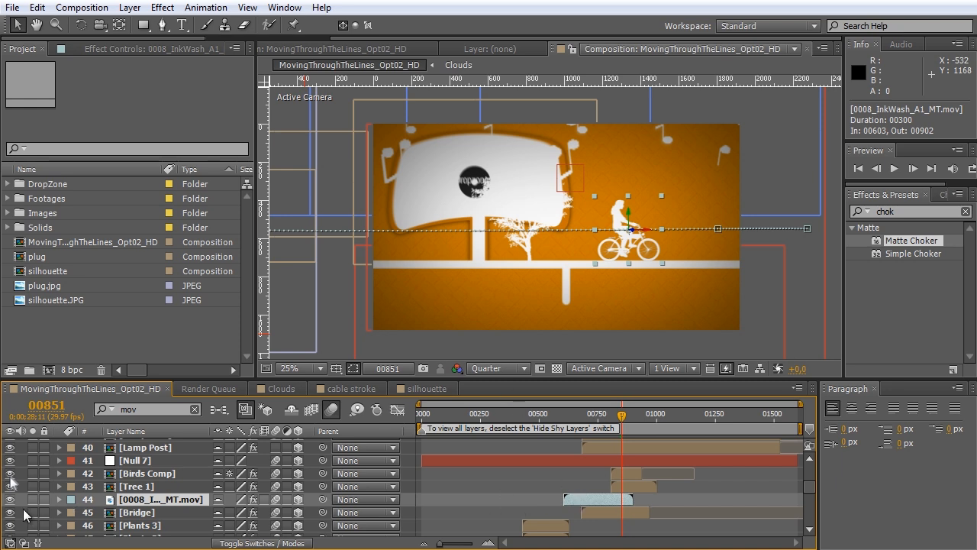
click(10, 499)
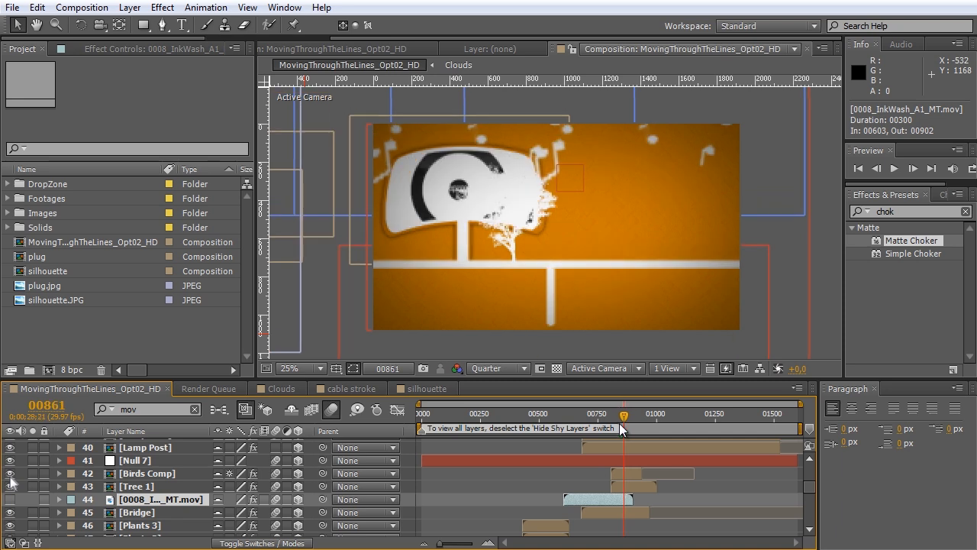
click(390, 206)
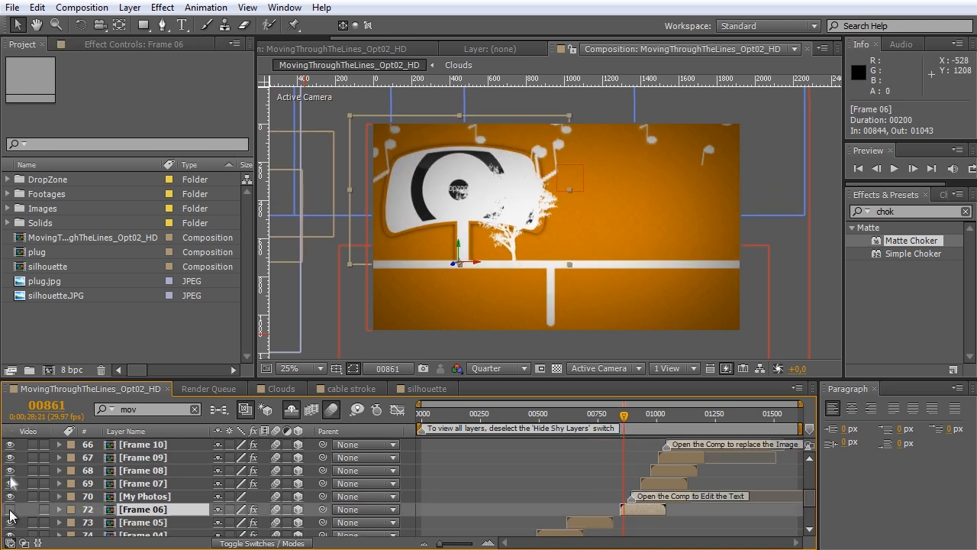
click(9, 509)
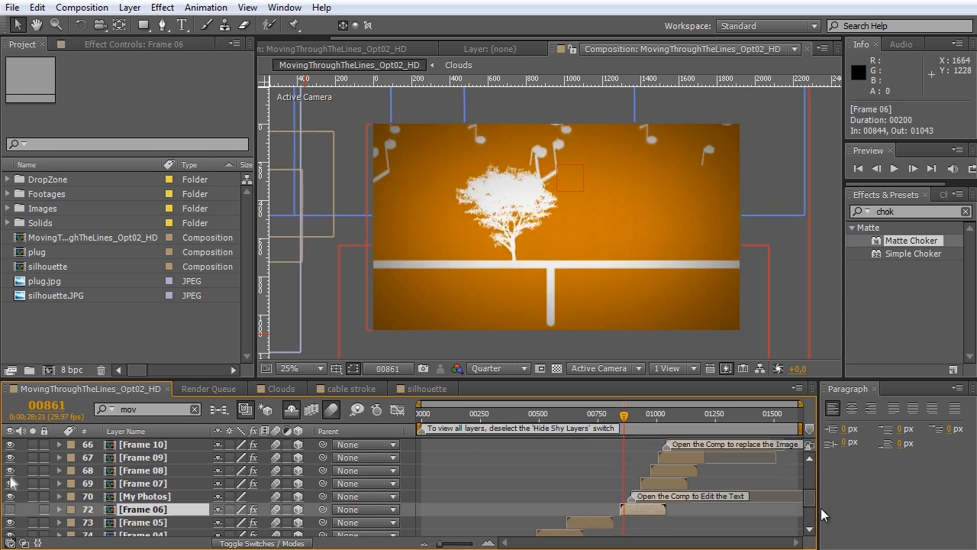
Step: Clear the timeline's "mov" filter and select the Tree 1 layer numbered 43
click(148, 409)
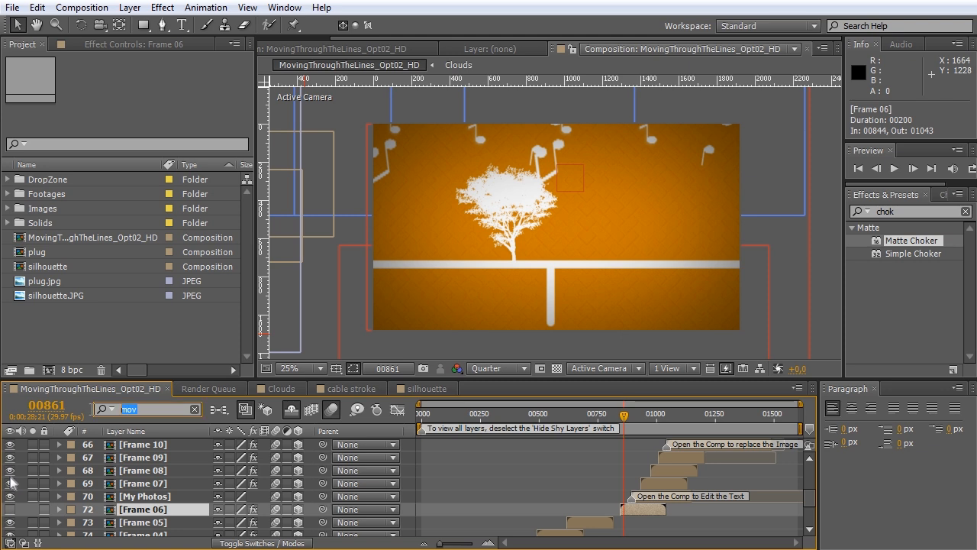
click(100, 409)
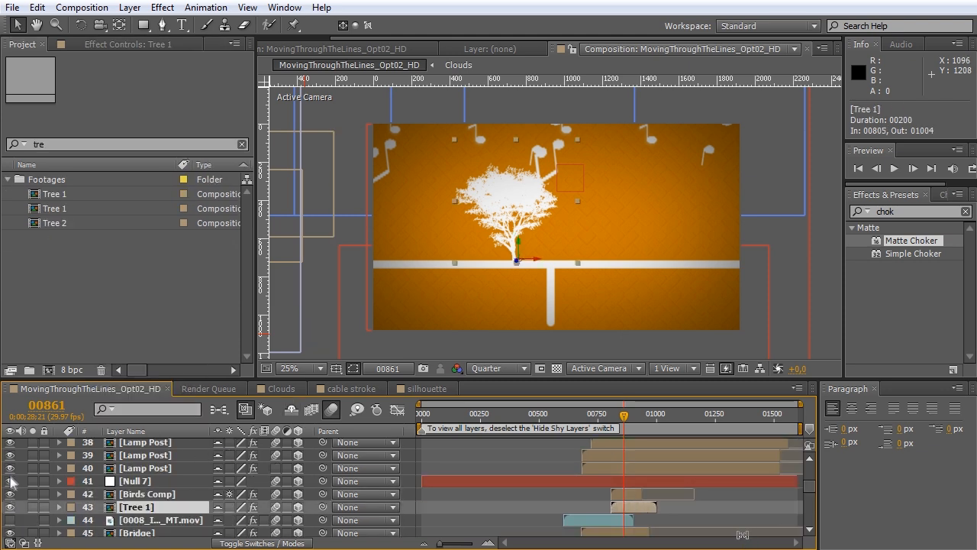
click(129, 44)
click(22, 44)
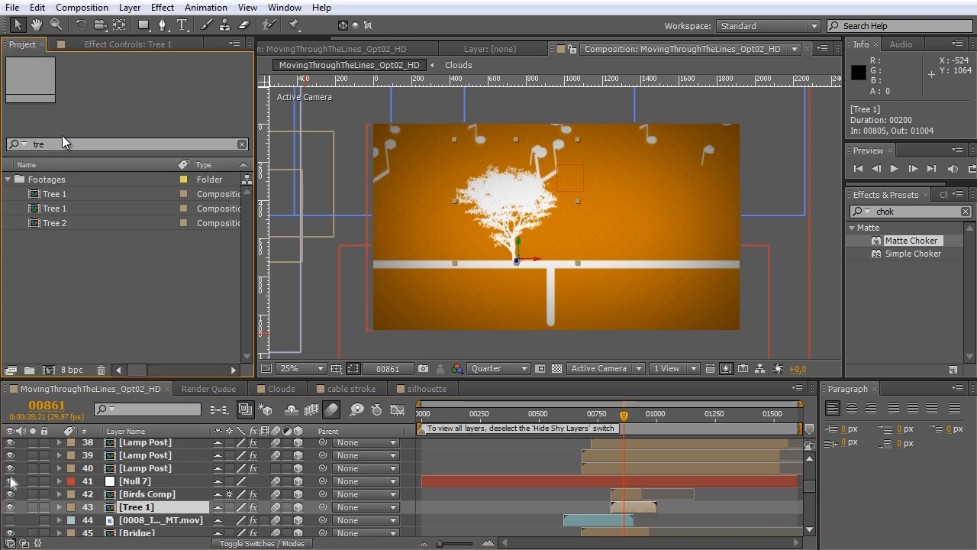
Step: Filter the project items by "sil" and add the silhouette composition to the timeline directly above the Tree 1 layer
click(61, 135)
text(s)
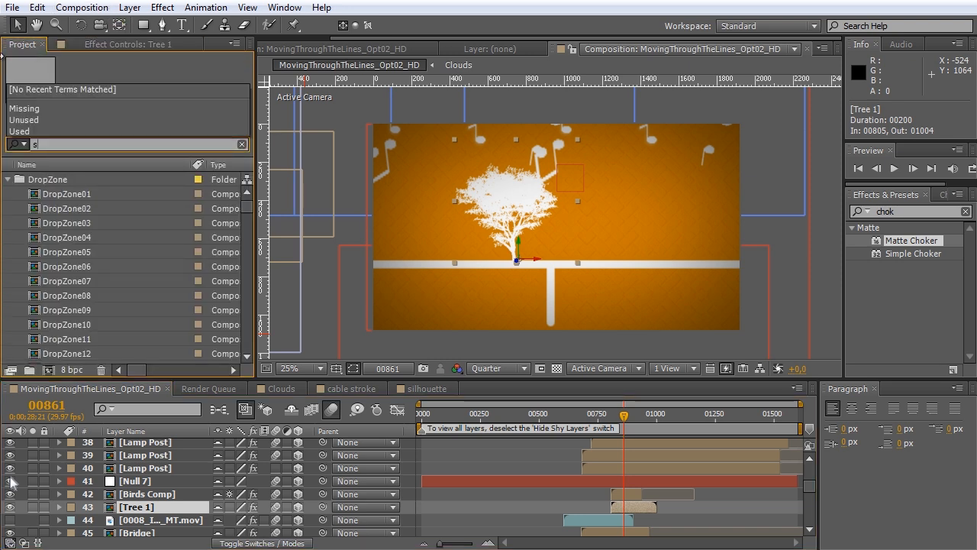
text(il)
drag(49, 208, 158, 507)
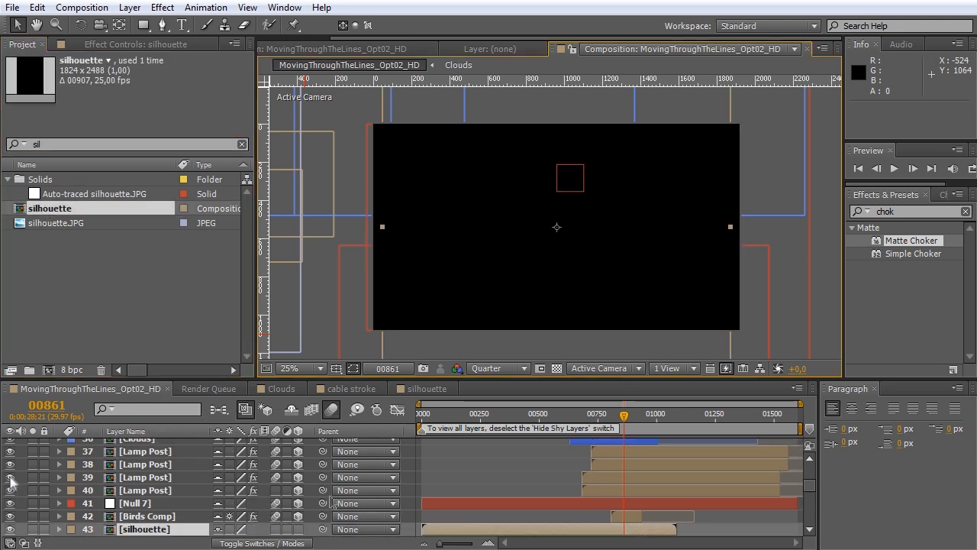
key(comma)
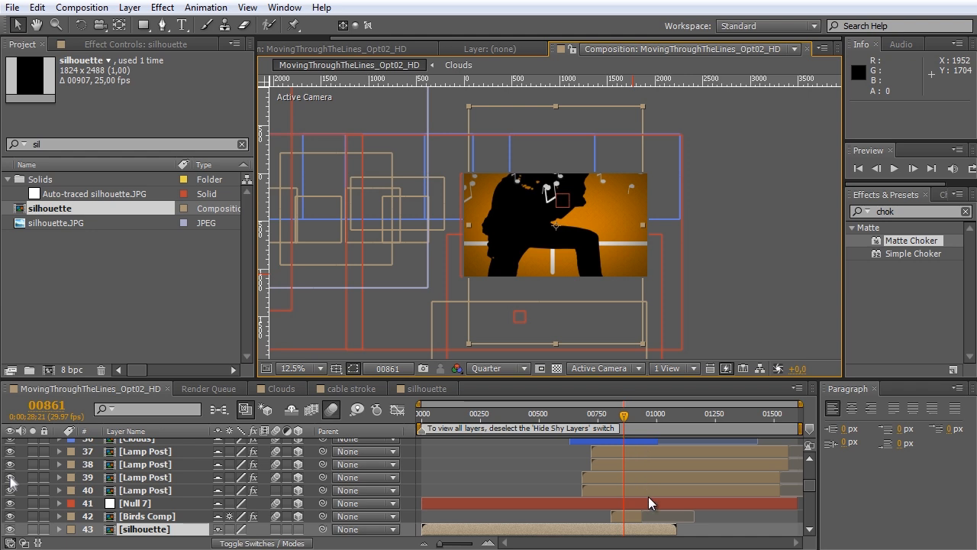
Step: Make the silhouette layer a 3D layer
click(298, 529)
scroll(336, 500, down, 1)
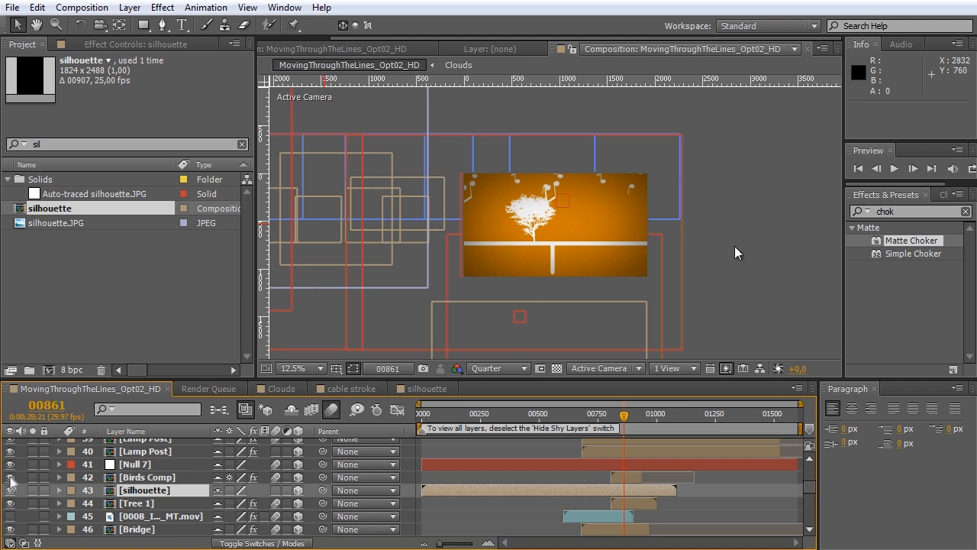
key(comma)
key(comma)
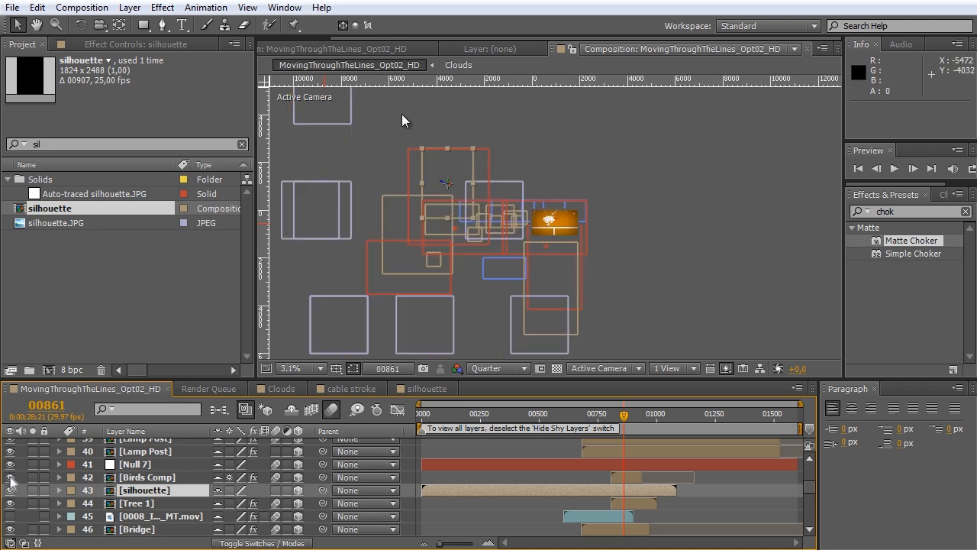
key(period)
key(period)
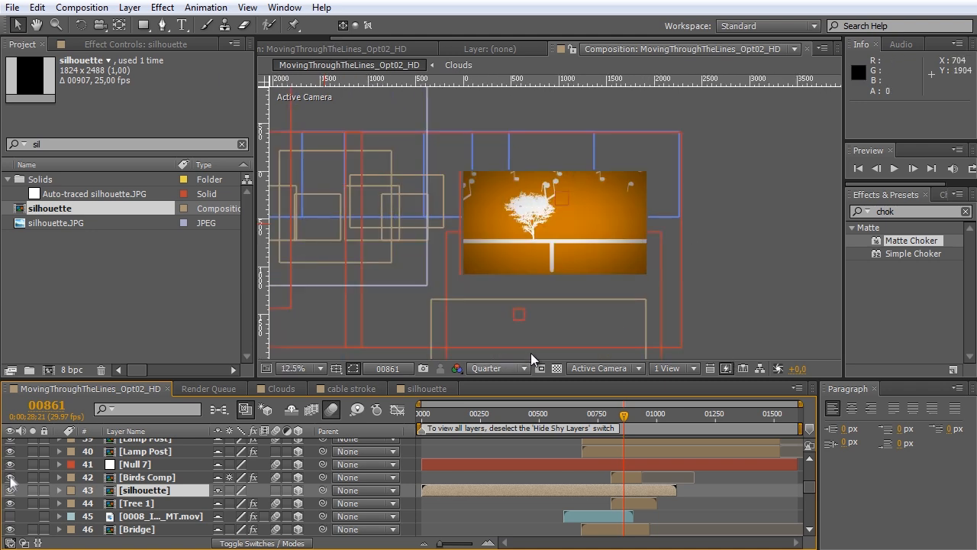
Step: Copy the Tree 1 layer's Position value, 4626.8, 2105.4, 0.0, onto the silhouette layer
click(142, 505)
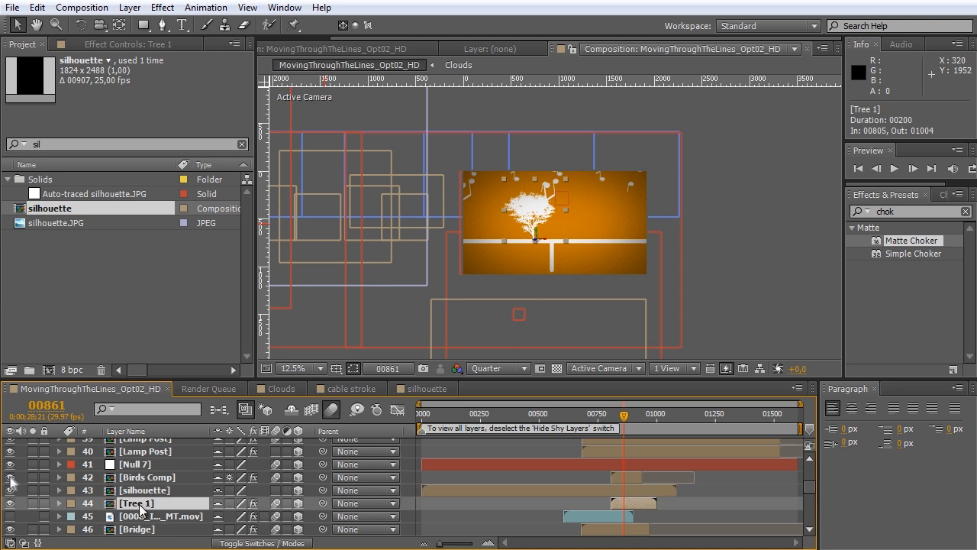
key(p)
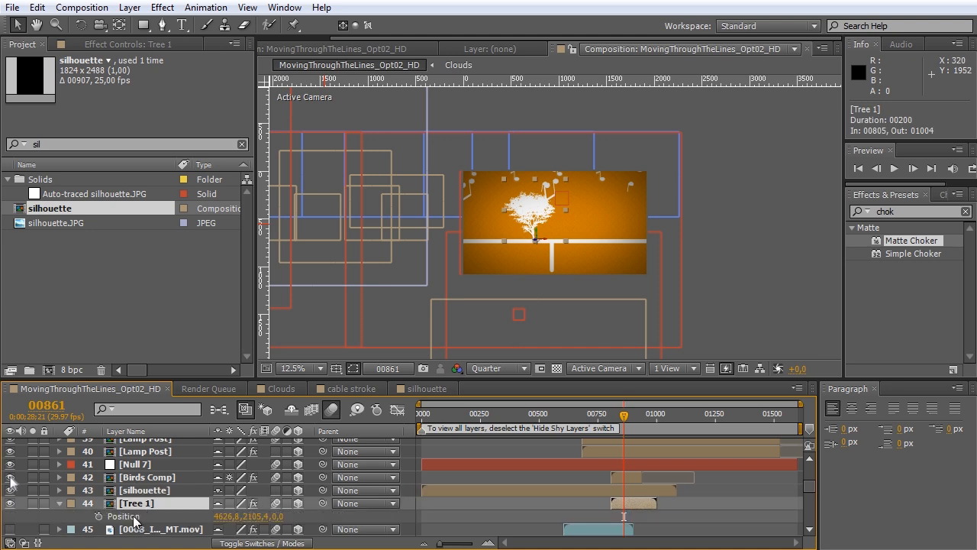
click(126, 516)
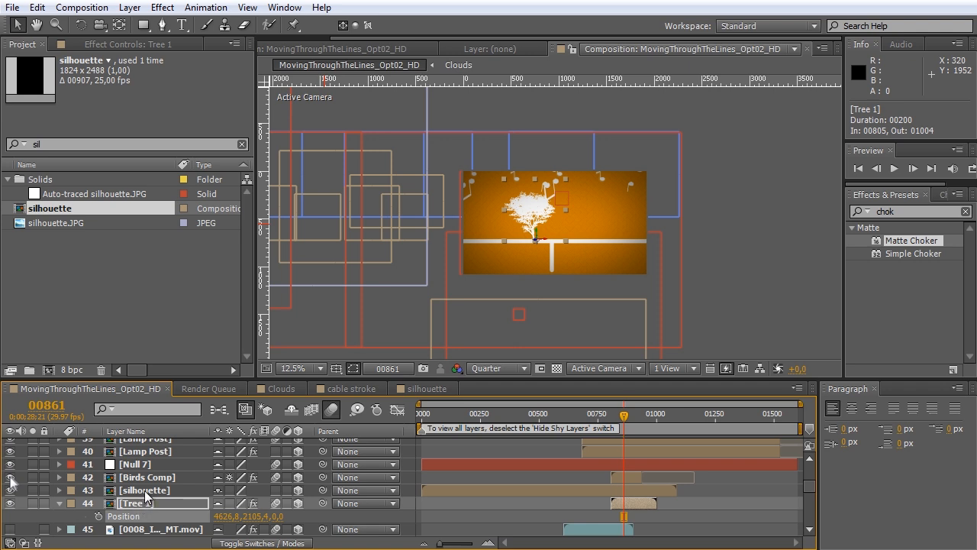
click(145, 490)
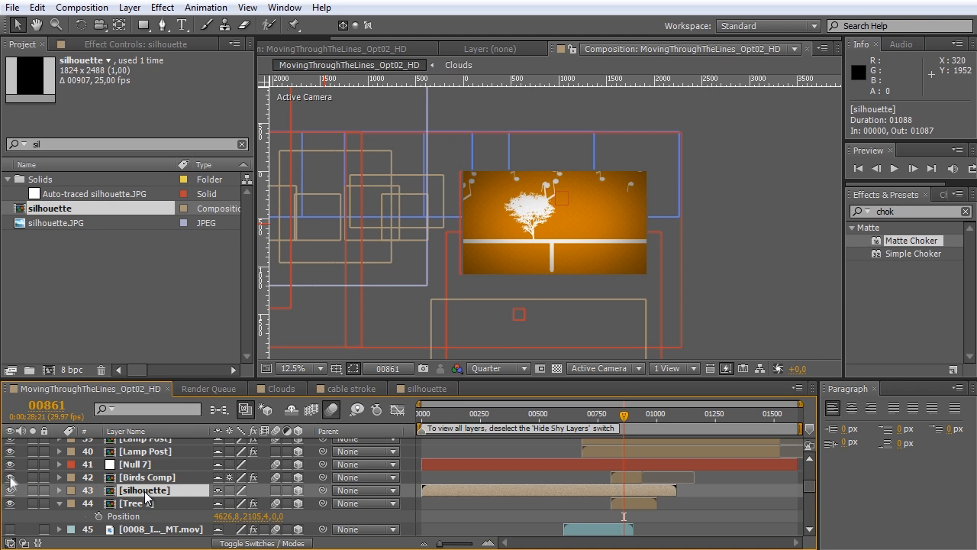
key(ctrl+v)
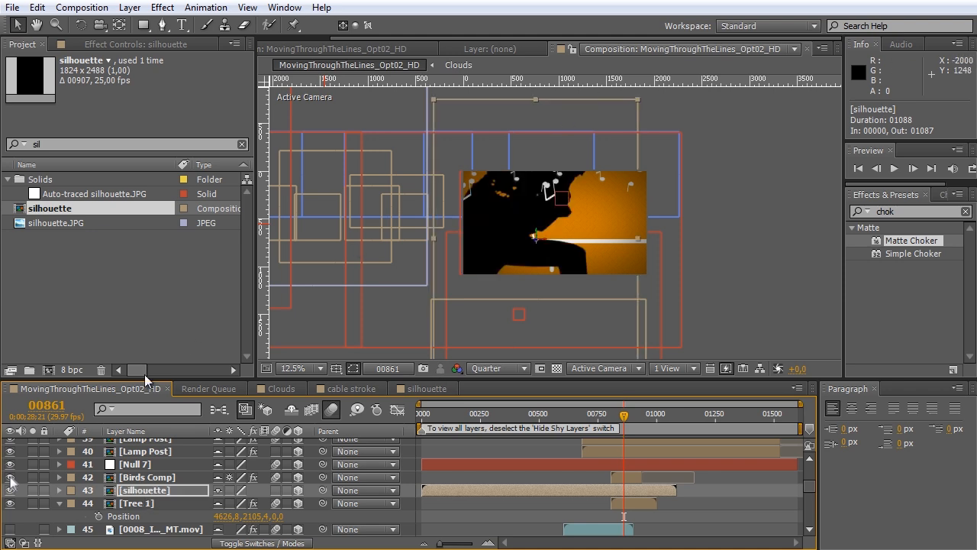
Step: Scale the silhouette layer to 29% and move it above the ground line to position 4810.9, 1801.9, 0.0
key(s)
drag(263, 504, 219, 505)
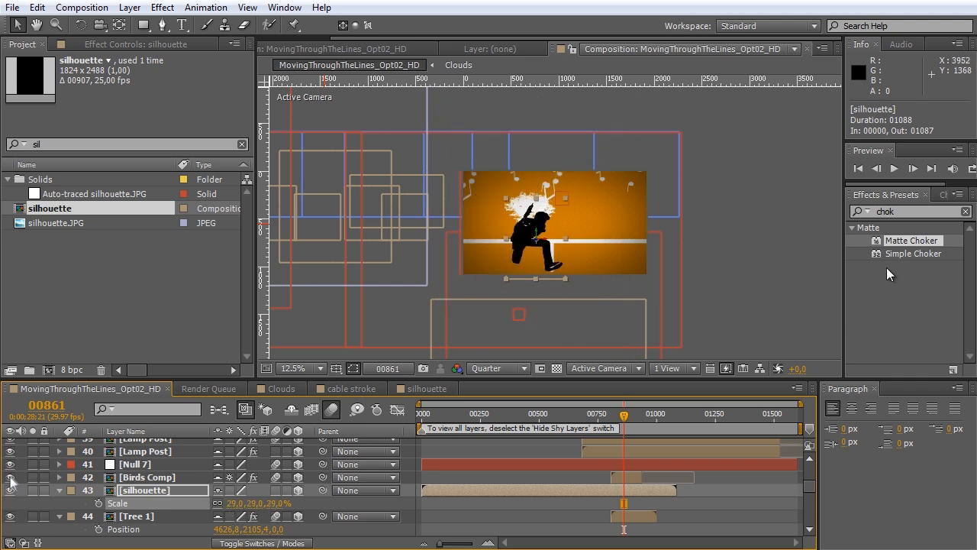
key(period)
drag(537, 274, 578, 204)
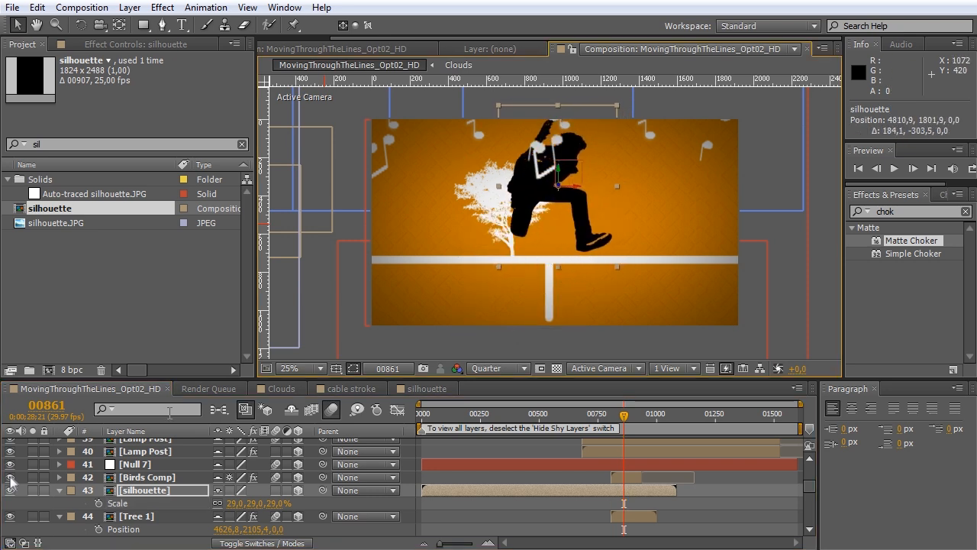
Step: Hide the Tree 1 layer and parent the silhouette layer to it
click(9, 517)
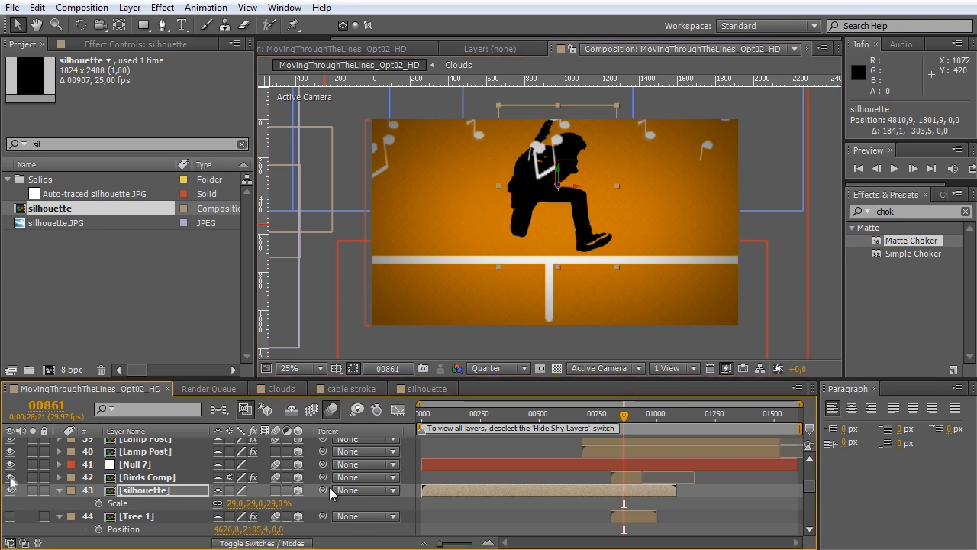
drag(324, 490, 141, 516)
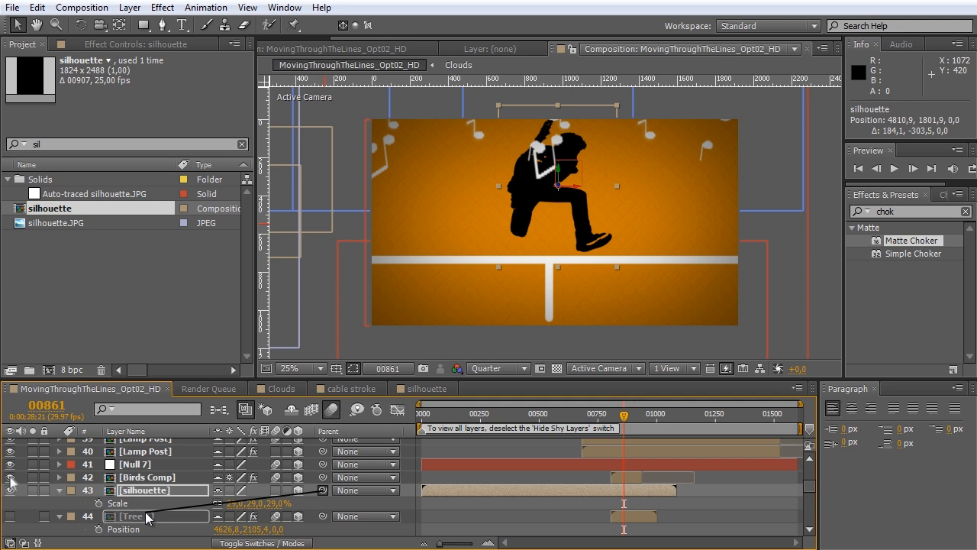
Step: Step frame by frame from frame 806 to 821 to examine how the parented silhouette animates into the scene
drag(624, 416, 613, 419)
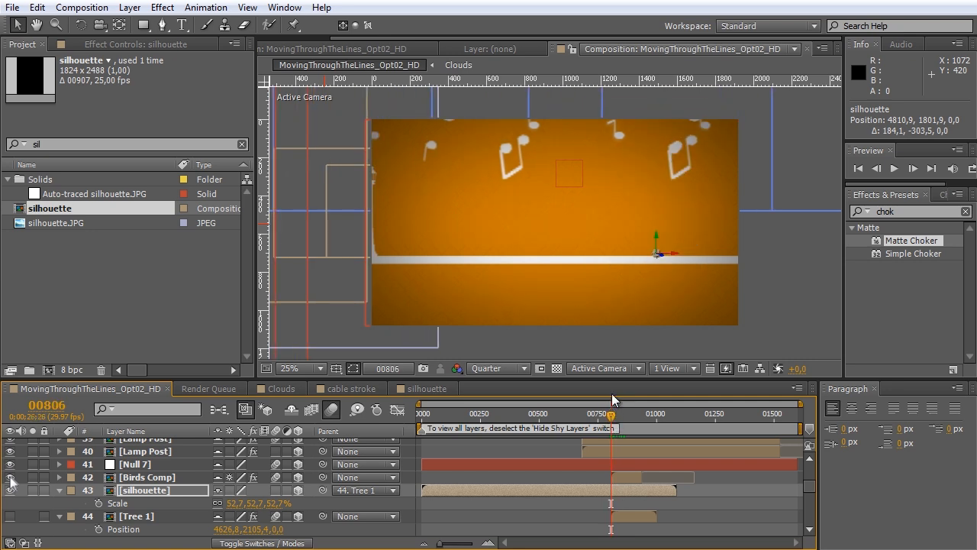
key(Page_Down)
key(Page_Down)
key(Page_Down)
key(Page_Down)
key(Page_Down)
key(Page_Down)
key(Page_Down)
key(Page_Down)
key(Page_Down)
key(Page_Down)
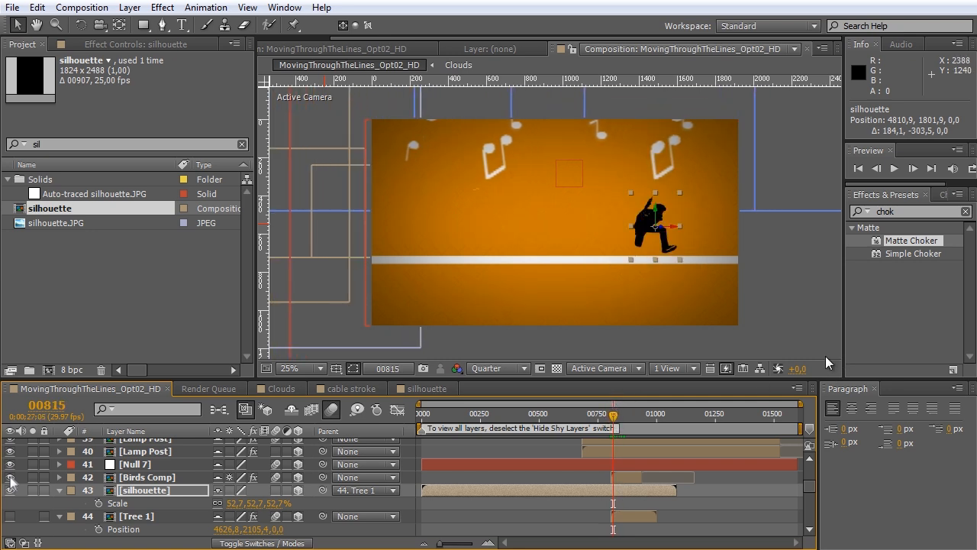
key(Page_Down)
key(Page_Down)
key(Page_Down)
key(Page_Up)
key(Page_Up)
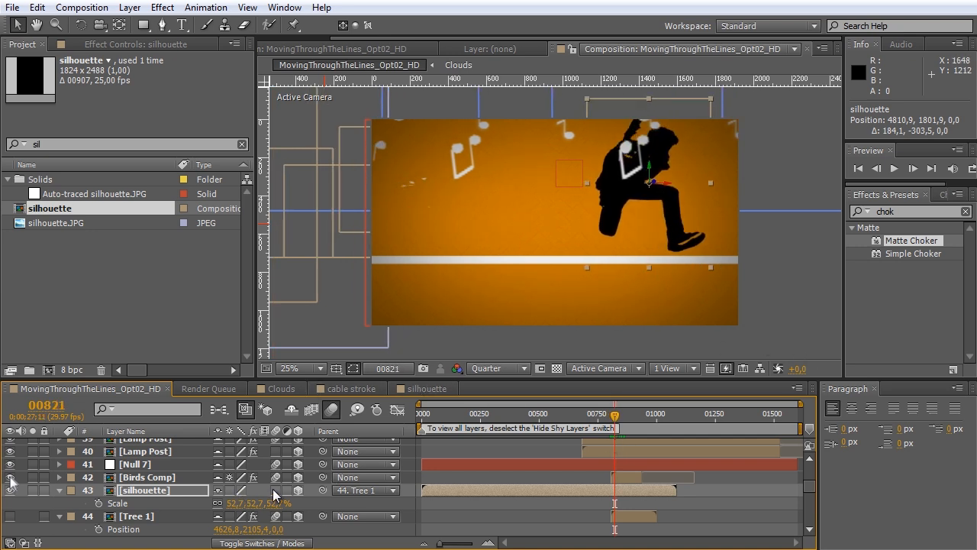
Step: Play the scene from frame 793 to check the silhouette's entrance, and return the playhead to frame 793
click(588, 413)
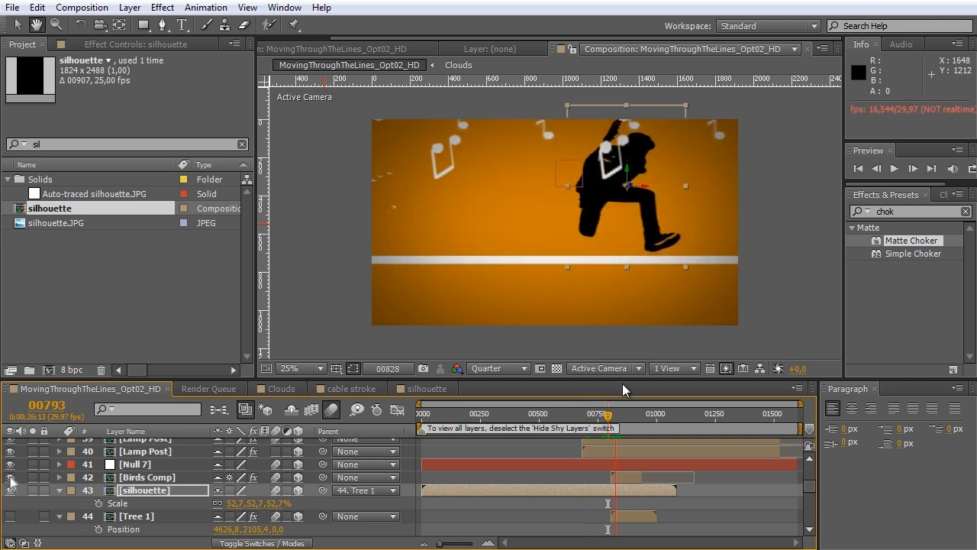
key(space)
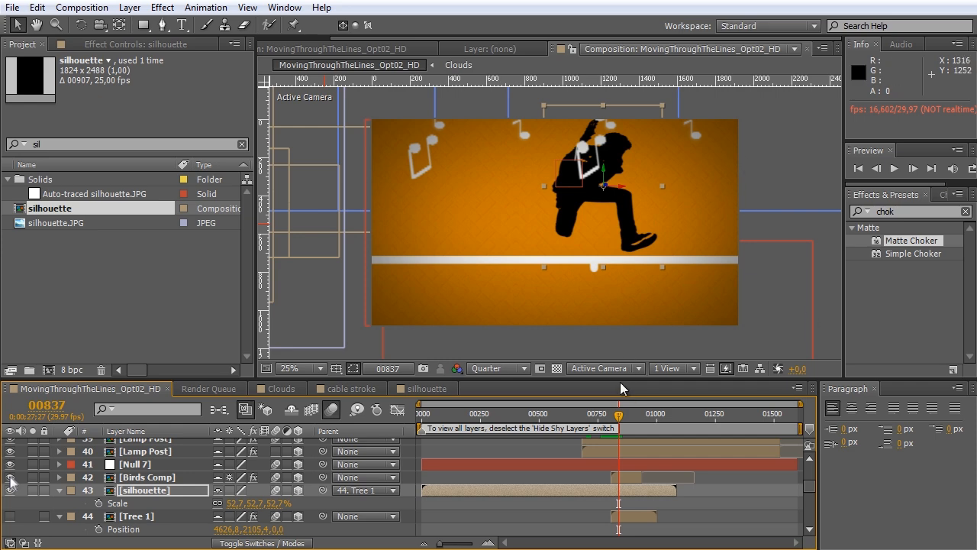
click(607, 416)
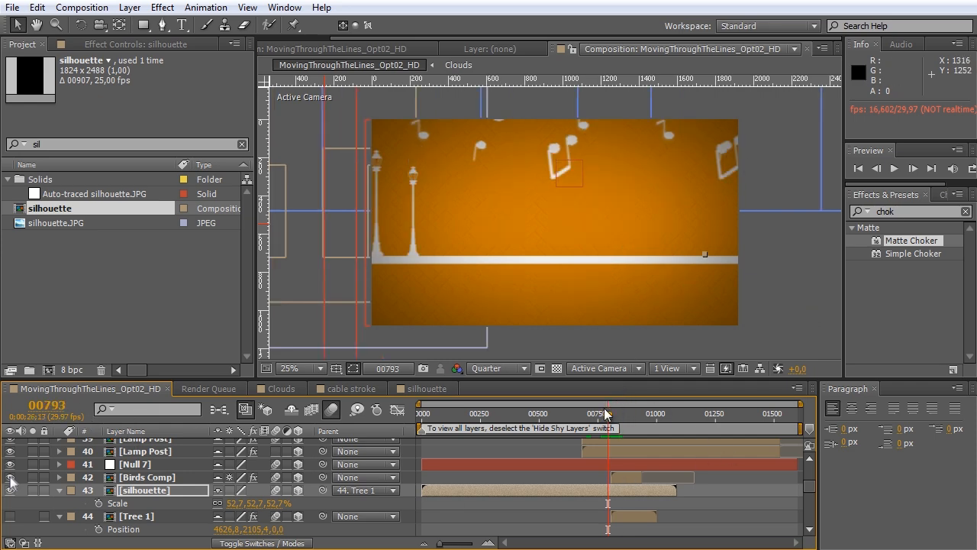